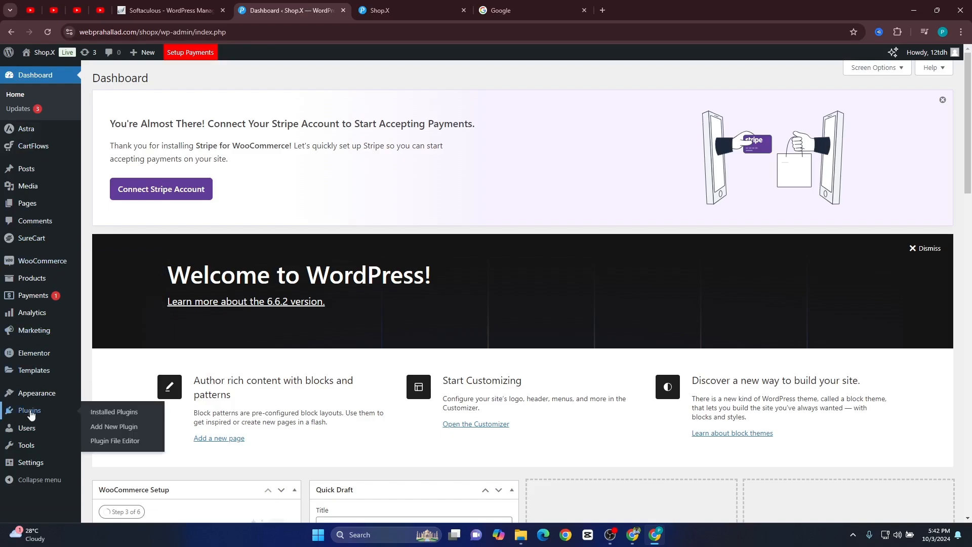
# Search the new plugins for "gtm", then install and activate the GTM4WP plugin.
pyautogui.click(108, 428)
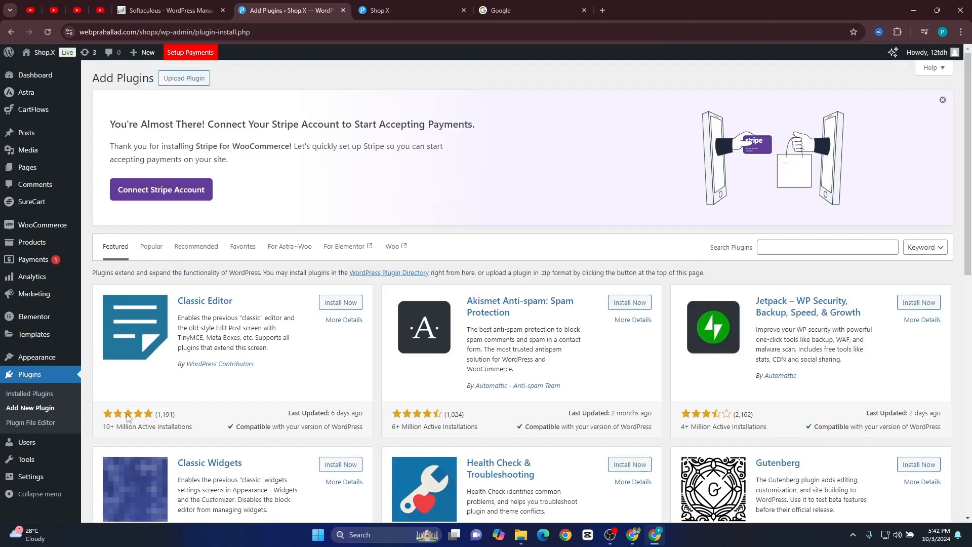
pyautogui.click(771, 244)
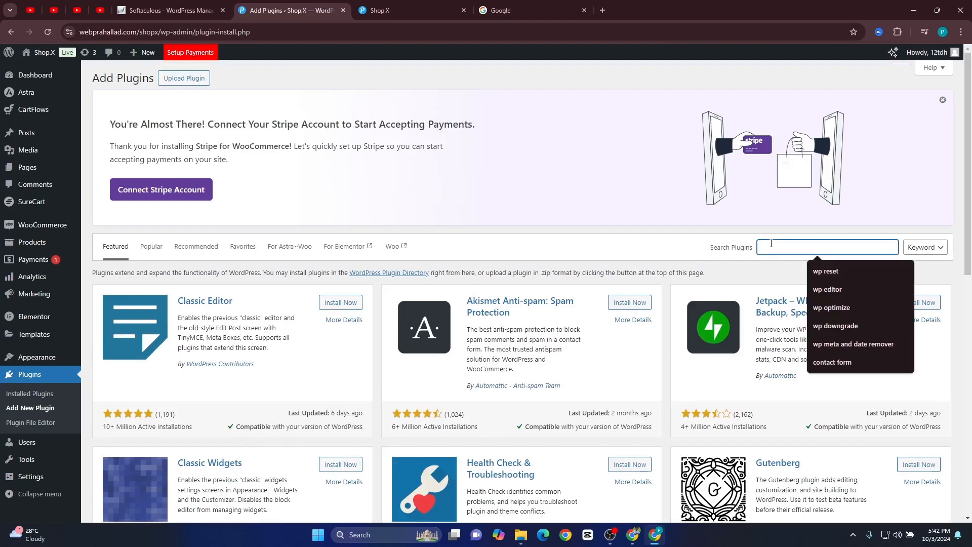
pyautogui.write('gtm')
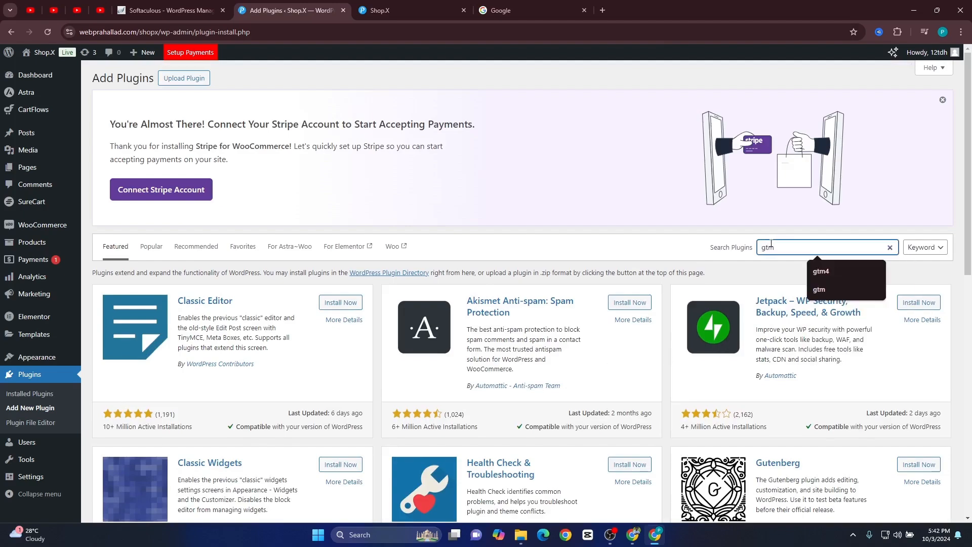
pyautogui.press('Return')
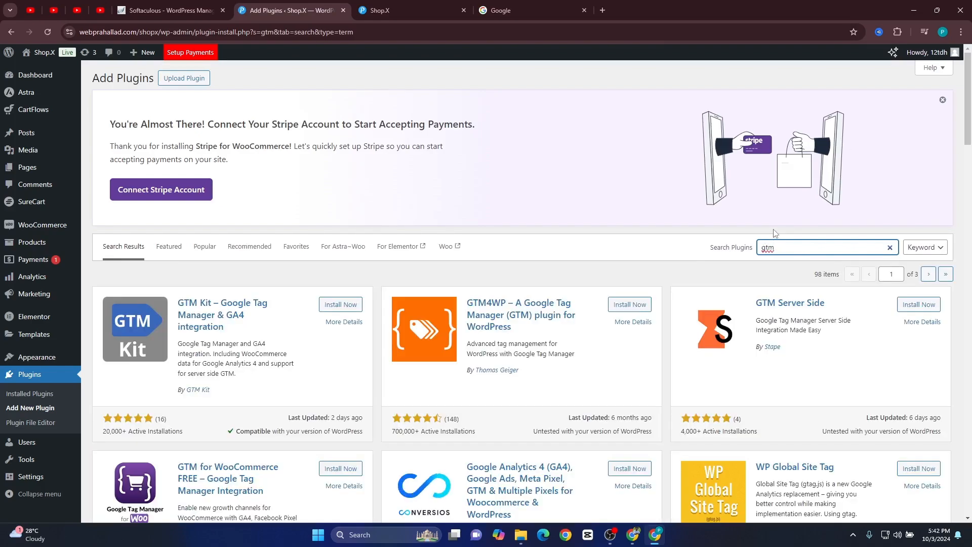
pyautogui.click(627, 306)
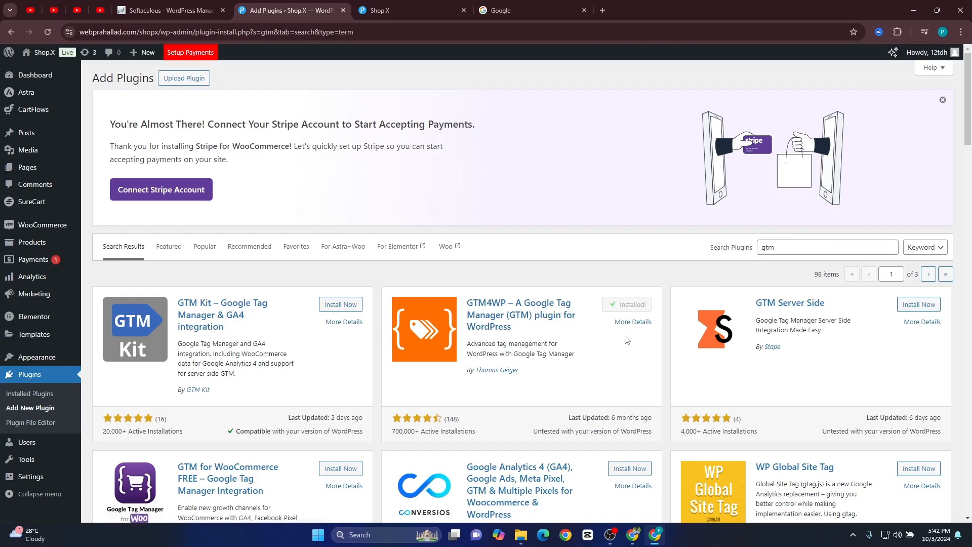
pyautogui.click(630, 305)
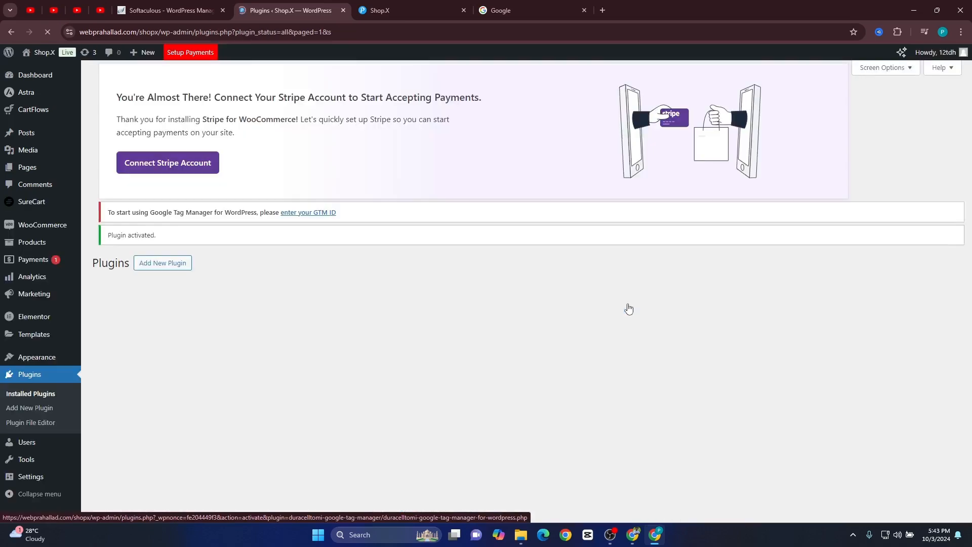
# Open the Google Tag Manager plugin's settings at the General options with the Google Tag Manager ID field.
pyautogui.moveTo(30, 482)
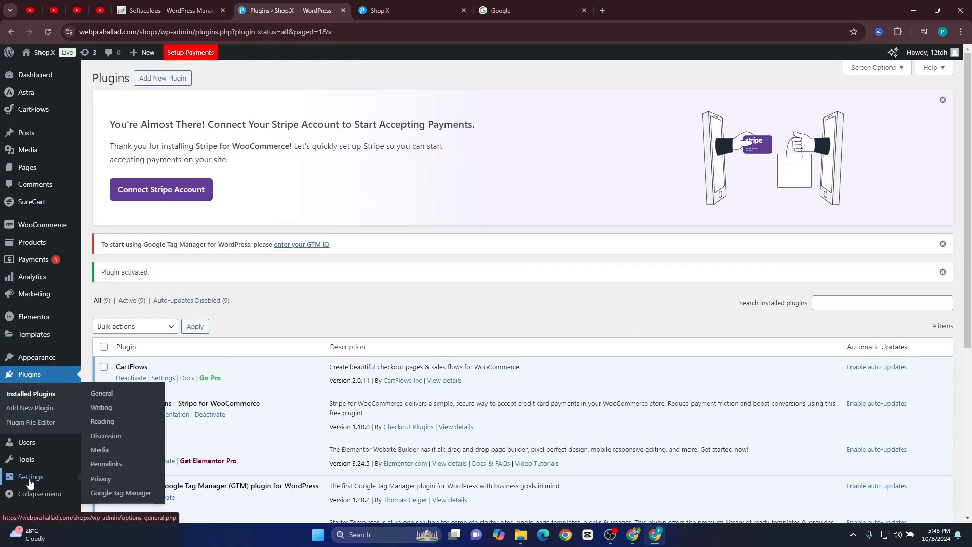
pyautogui.click(111, 493)
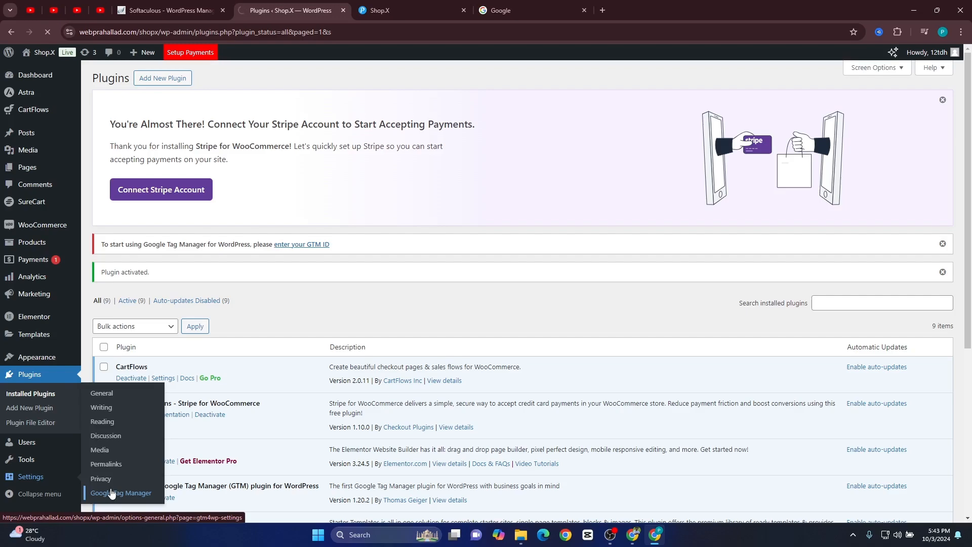
pyautogui.click(224, 308)
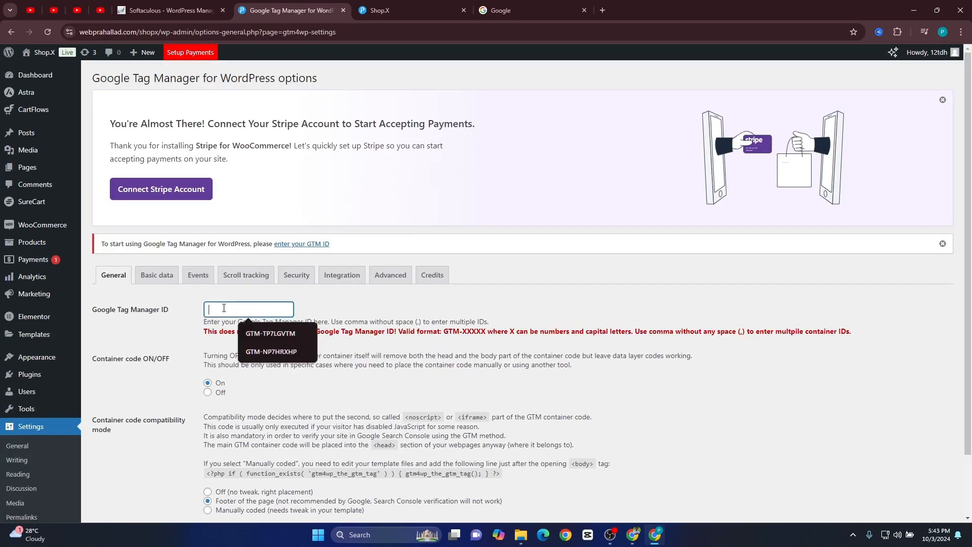
pyautogui.click(183, 320)
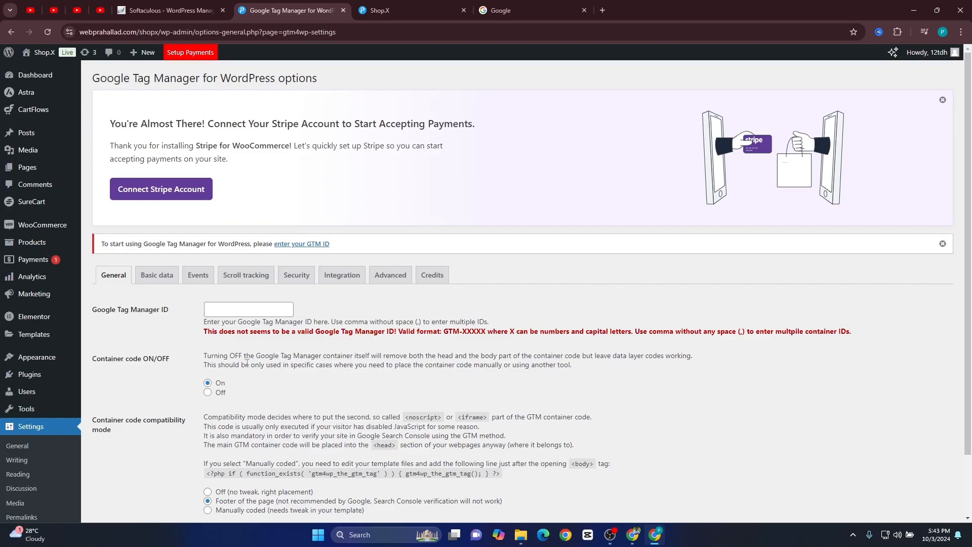
# Search Google for "google tag manager" in the other browser tab and open the Google Tag Manager site.
pyautogui.click(497, 10)
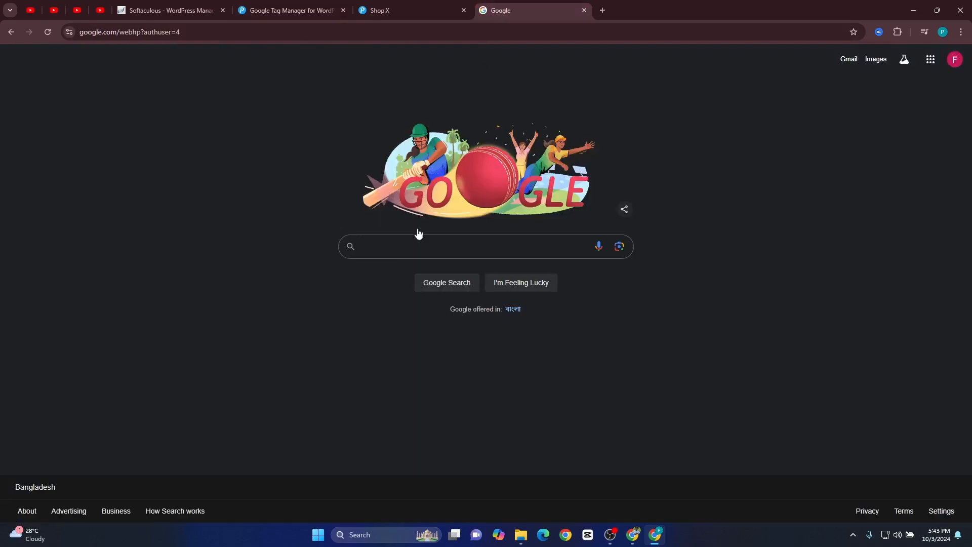
pyautogui.click(386, 251)
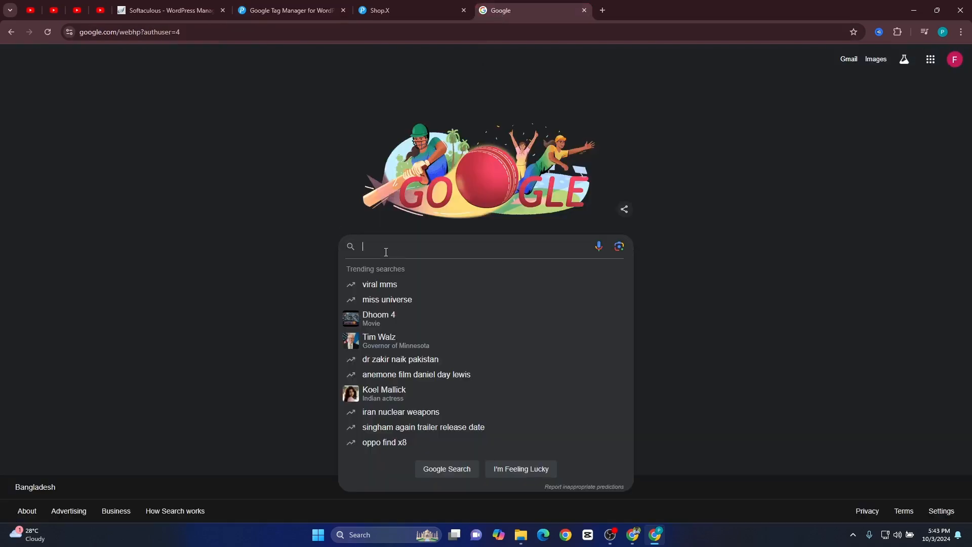
pyautogui.write('goo')
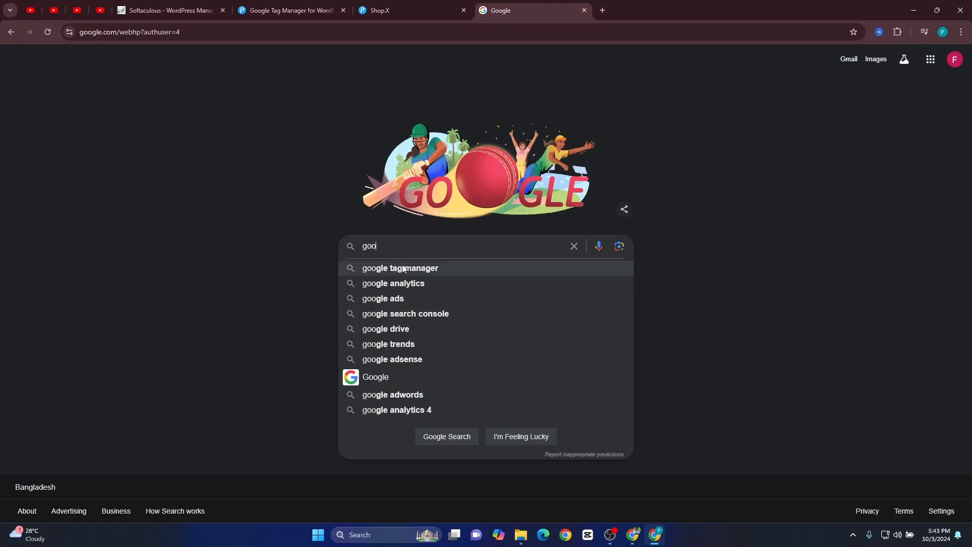
pyautogui.click(405, 267)
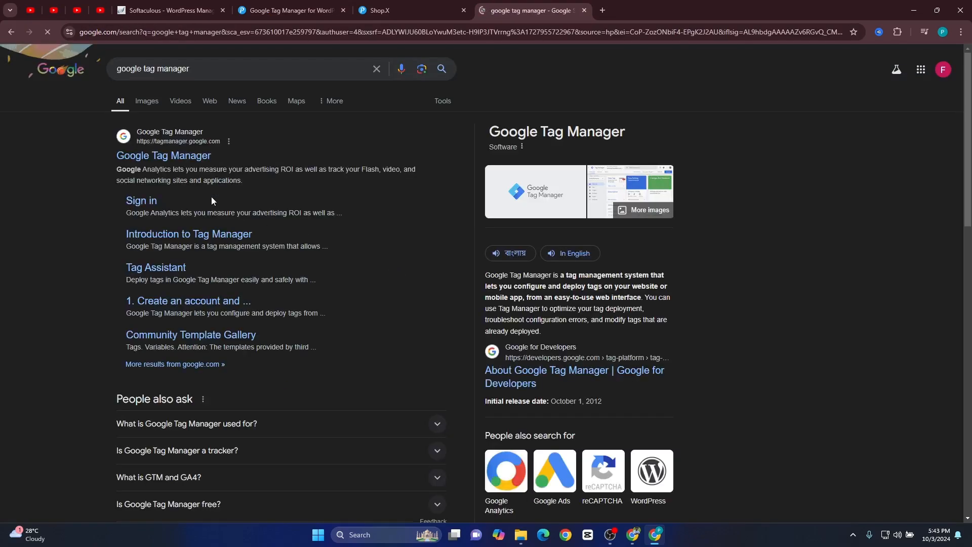
pyautogui.click(155, 154)
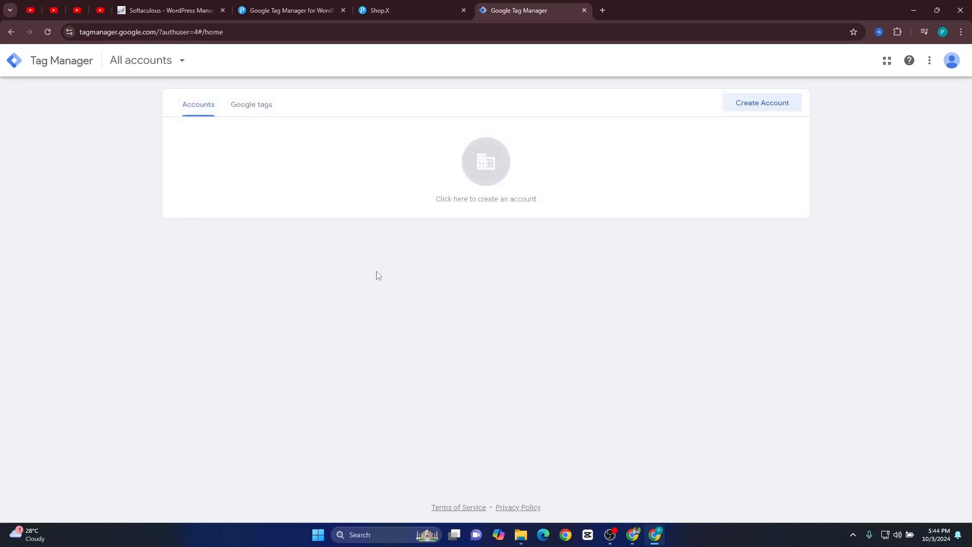
# Start a new Tag Manager account named "shopx", leaving anonymous data sharing with Google turned off.
pyautogui.click(477, 178)
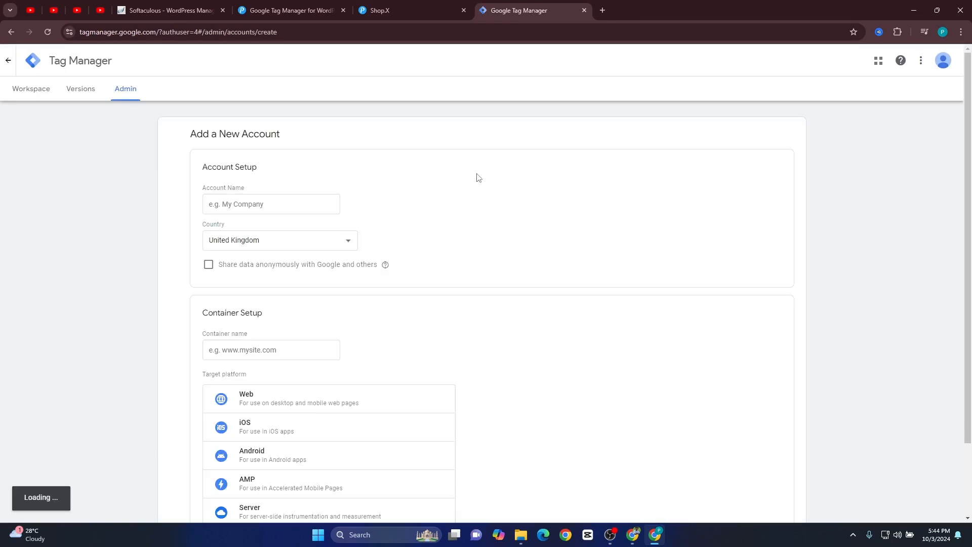
pyautogui.click(242, 201)
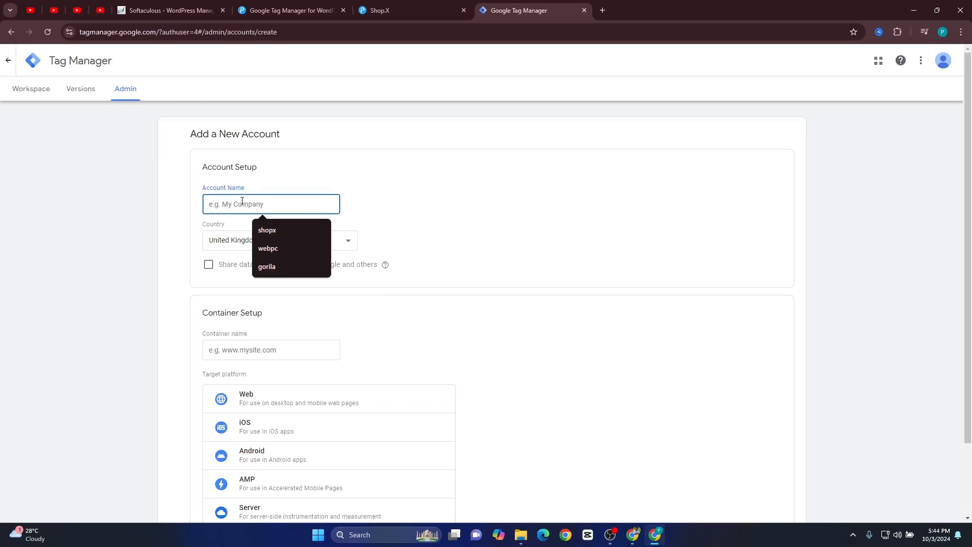
pyautogui.write('shopx')
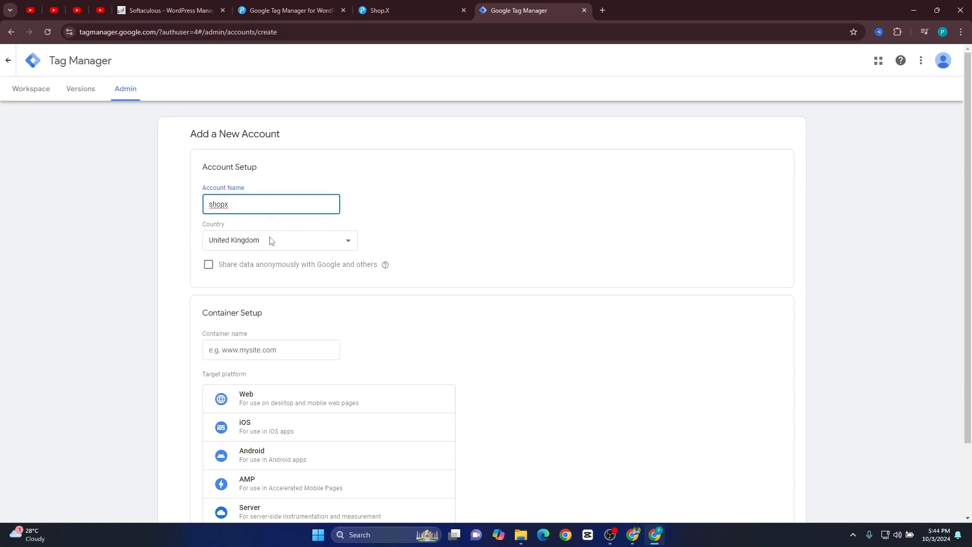
pyautogui.click(209, 264)
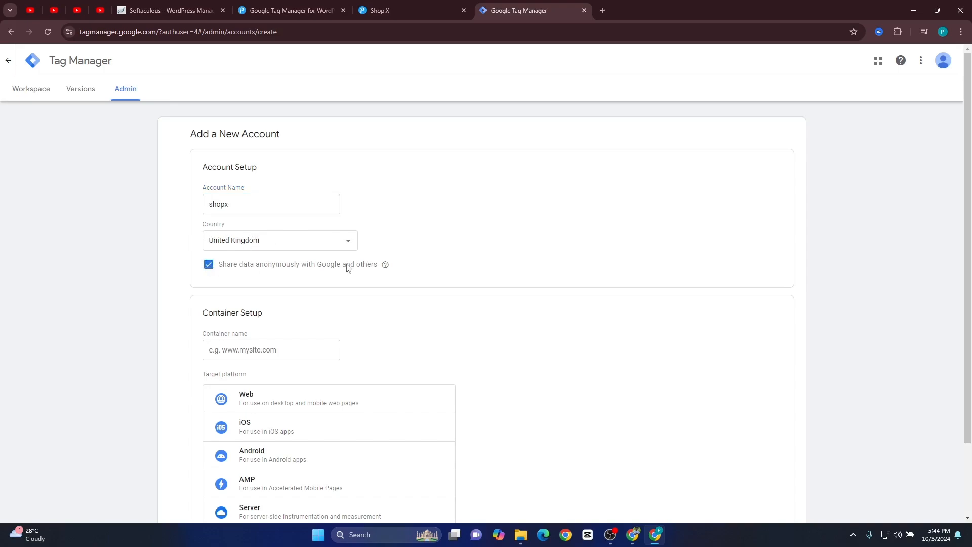
pyautogui.click(207, 269)
# Name the container "shopx cont", choose Web as its target platform and submit the new account for creation.
pyautogui.scroll(-2, 186, 217)
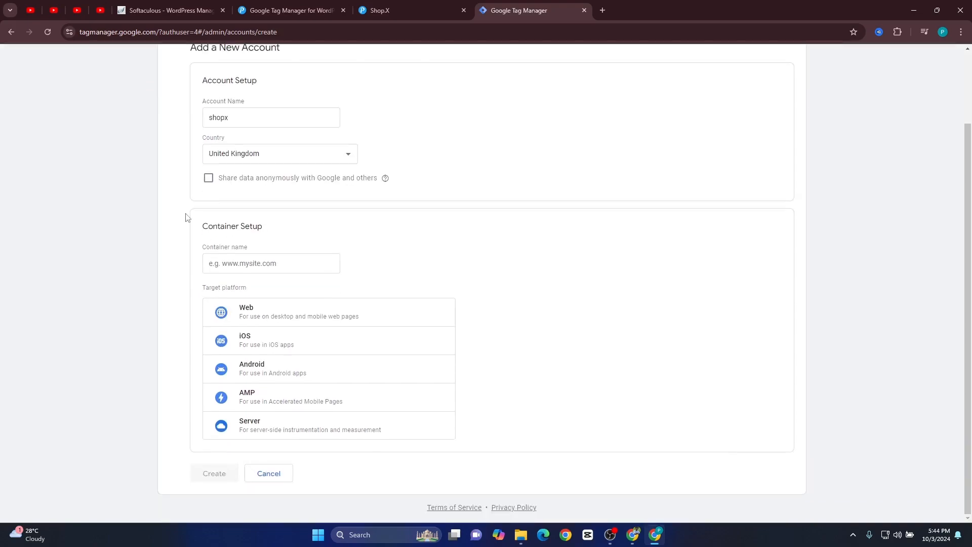
pyautogui.click(229, 265)
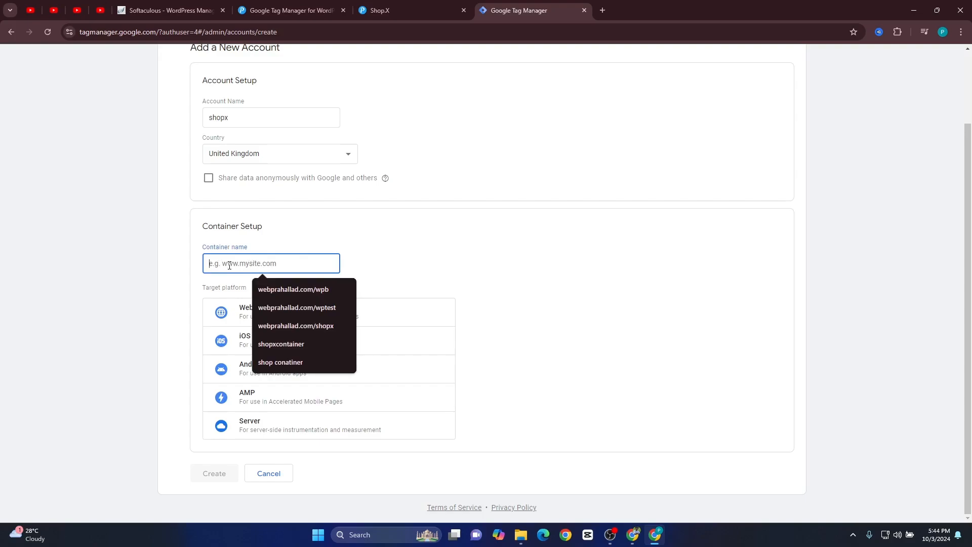
pyautogui.write('shopx cont')
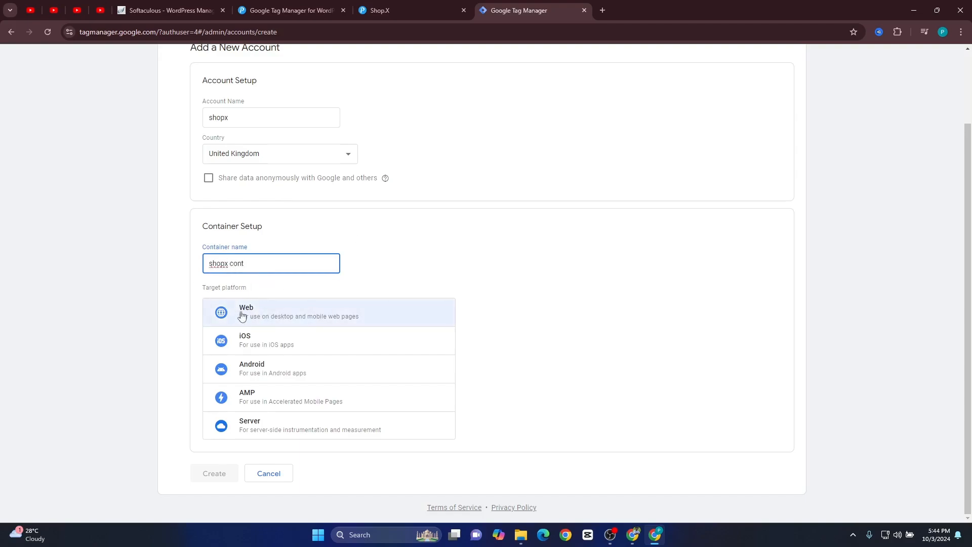
pyautogui.click(260, 310)
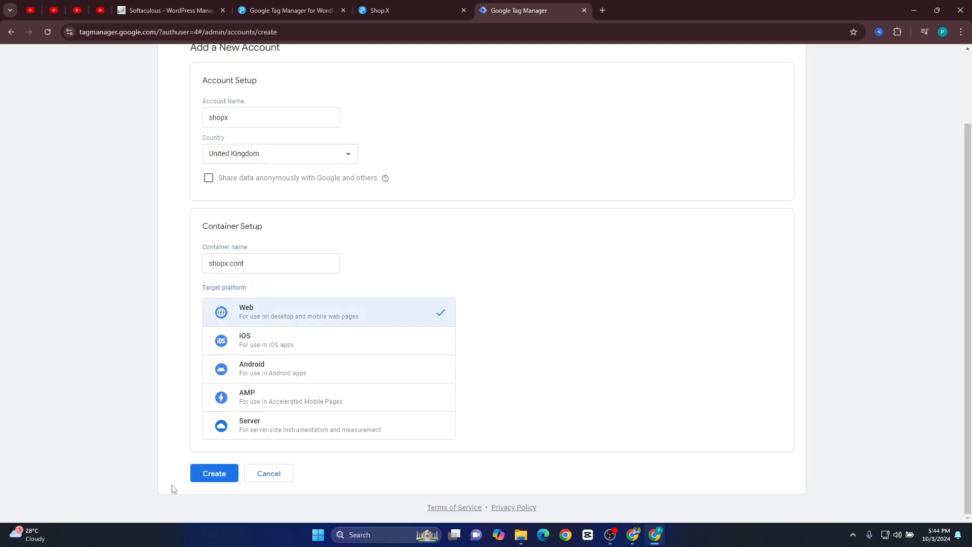
pyautogui.click(212, 478)
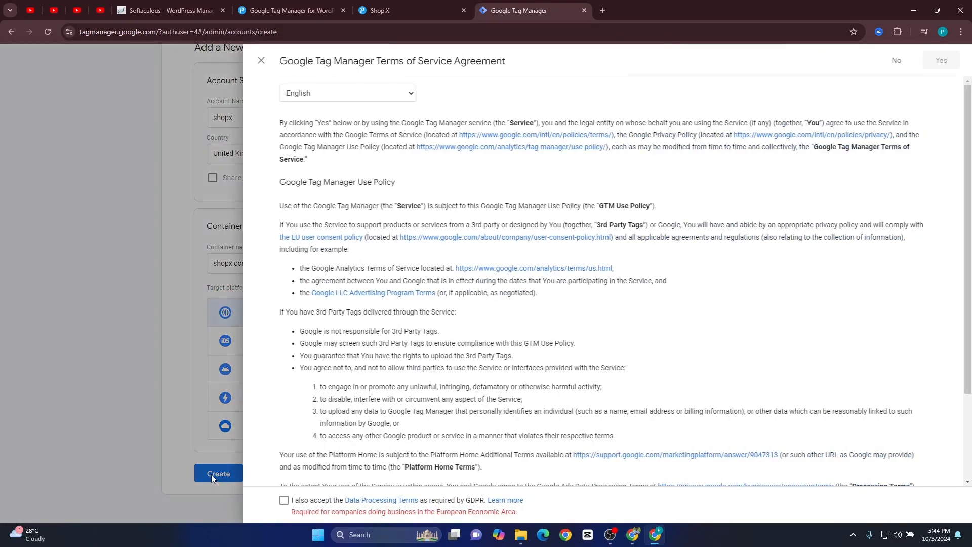
# Accept the Terms of Service including the GDPR Data Processing Terms, and dismiss the Tag Manager installation code.
pyautogui.scroll(-1, 337, 395)
pyautogui.scroll(-2, 338, 395)
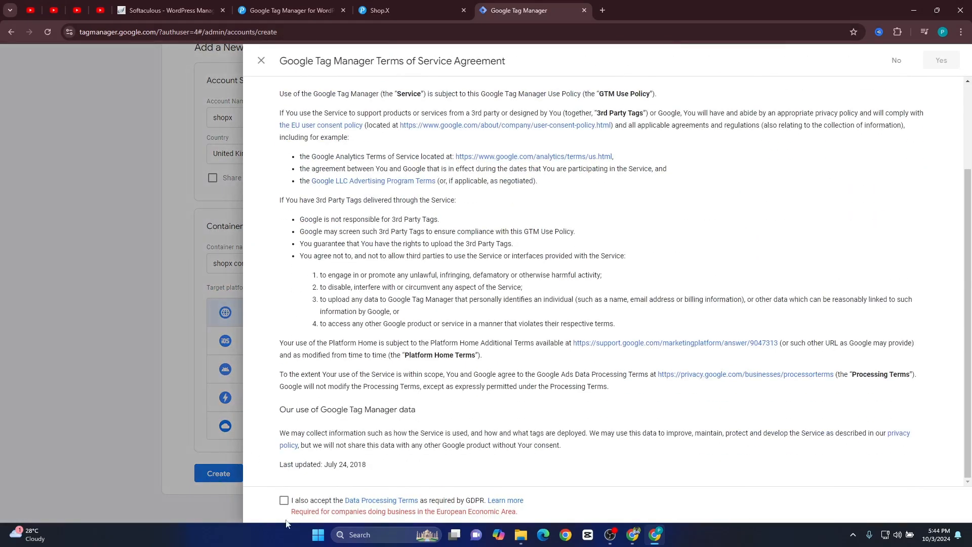
pyautogui.click(284, 501)
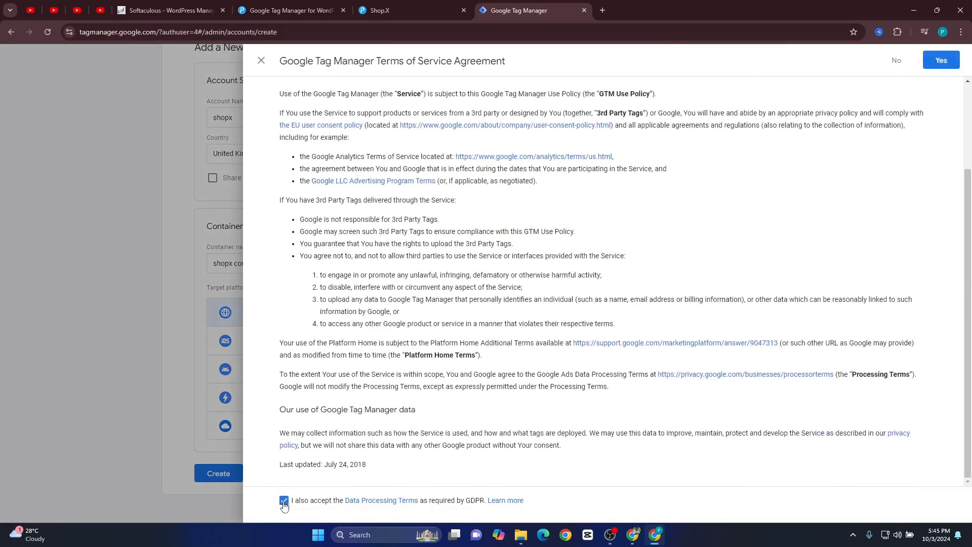
pyautogui.click(940, 60)
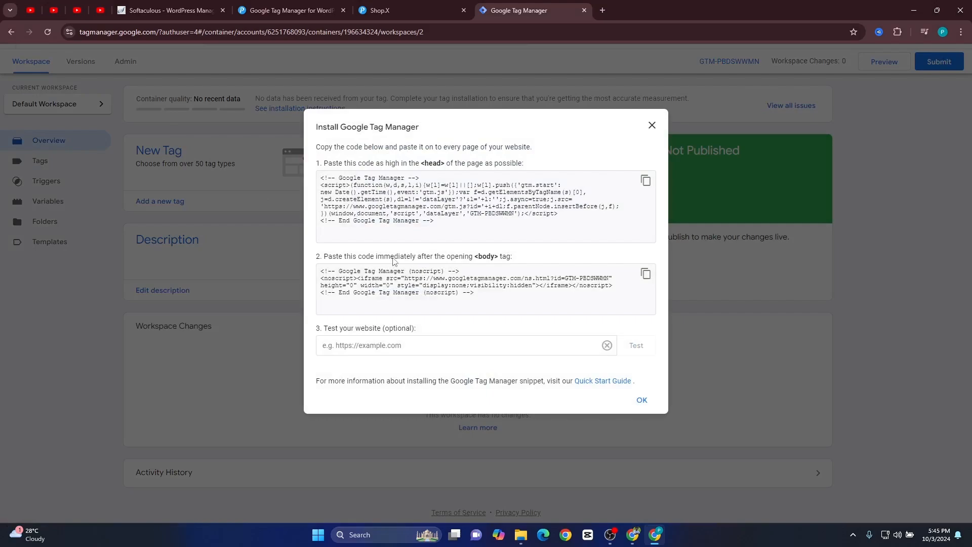
pyautogui.click(652, 126)
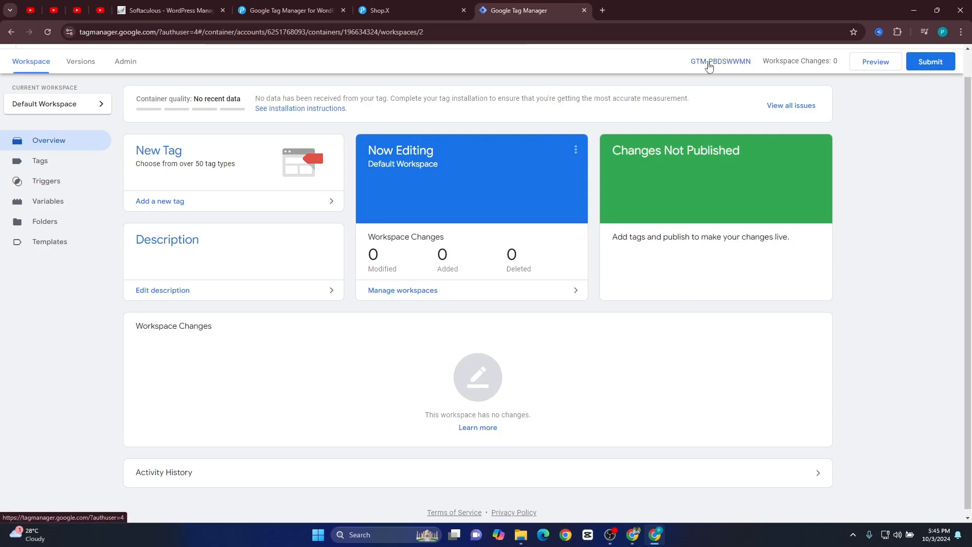
# Copy the new container's GTM ID from the workspace header.
pyautogui.moveTo(687, 62); pyautogui.dragTo(750, 59)
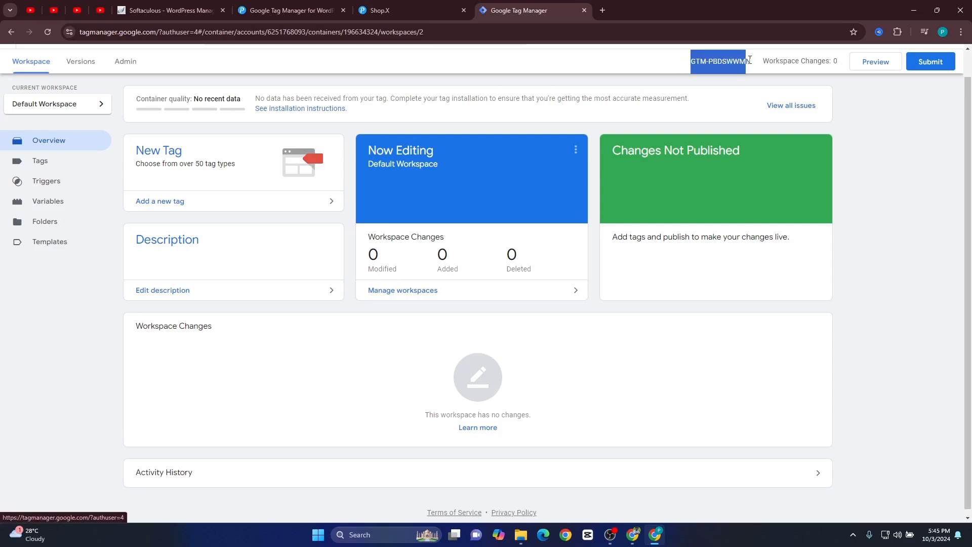
pyautogui.rightClick(725, 61)
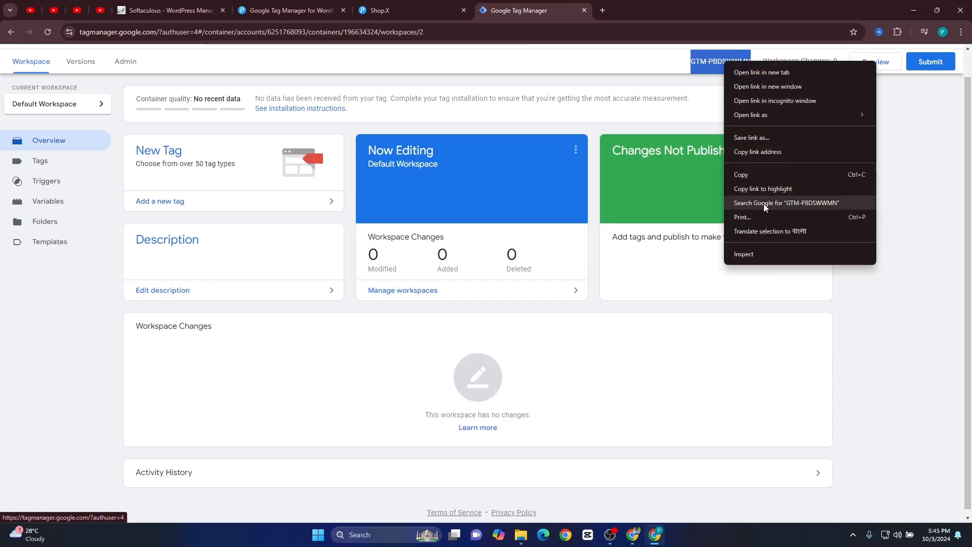
pyautogui.click(751, 174)
pyautogui.click(626, 70)
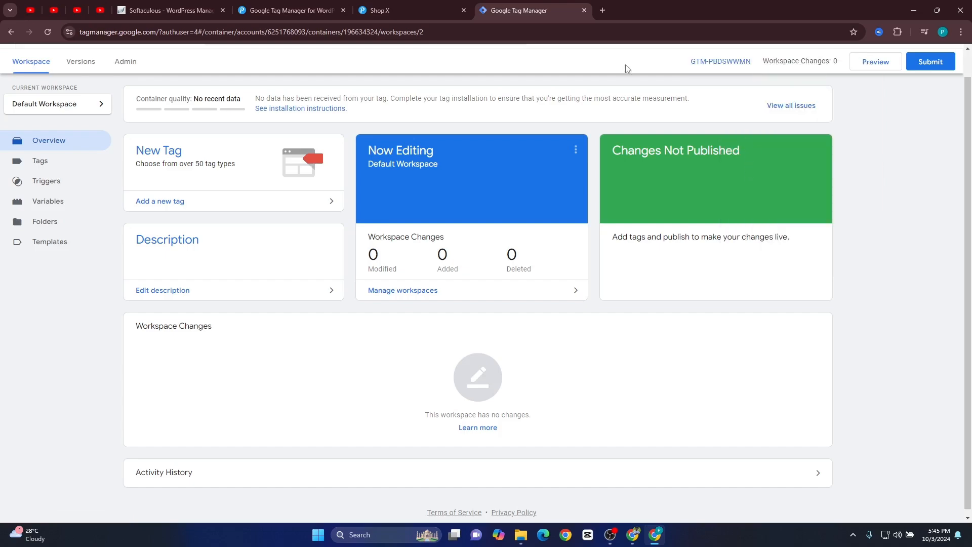
# Return to the WordPress plugin settings, paste the copied container ID as the Google Tag Manager ID, and save the changes.
pyautogui.click(272, 11)
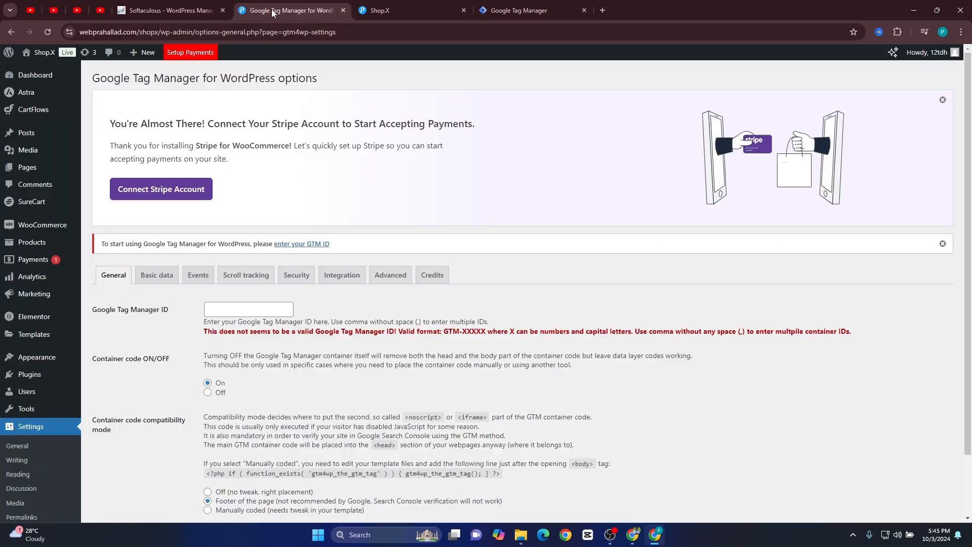
pyautogui.click(217, 305)
pyautogui.hotkey('ctrl', 'v')
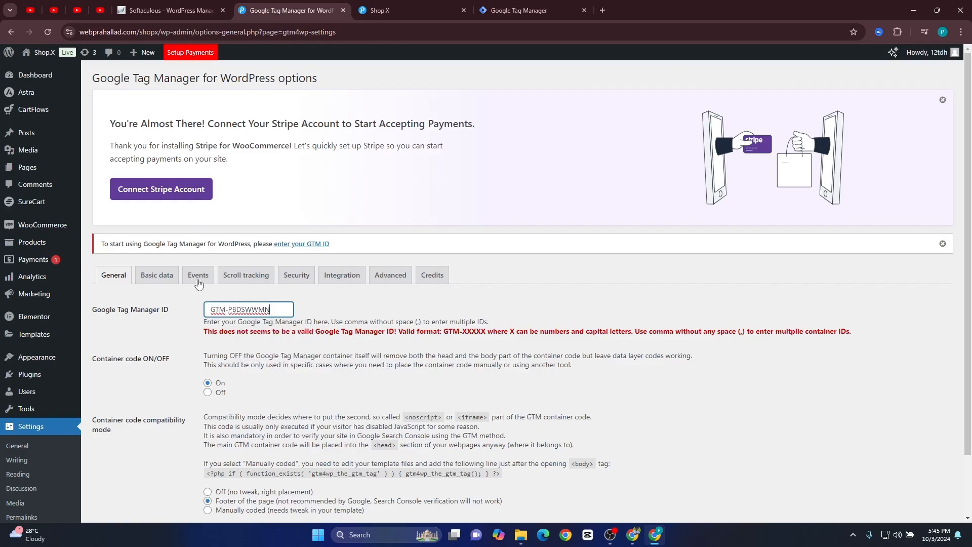
pyautogui.scroll(-2, 194, 315)
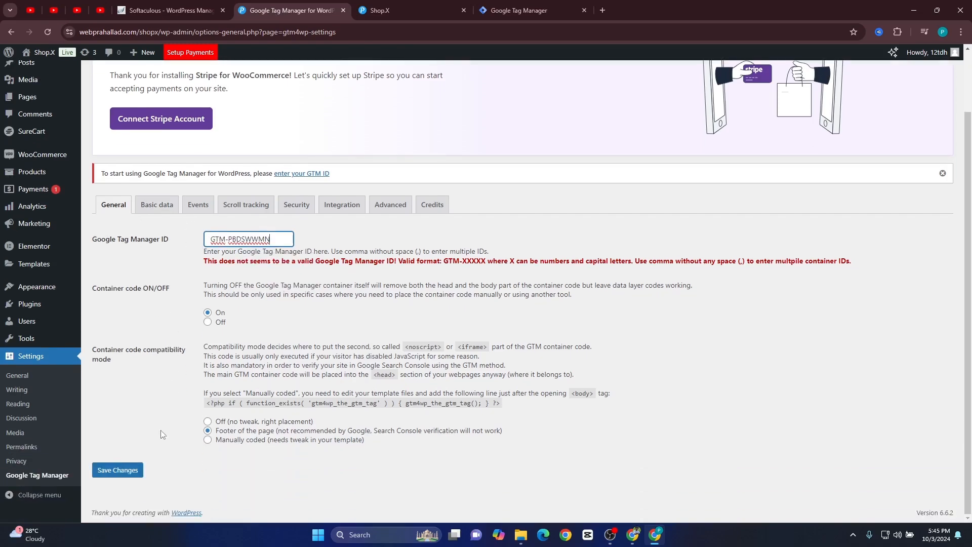
pyautogui.click(132, 471)
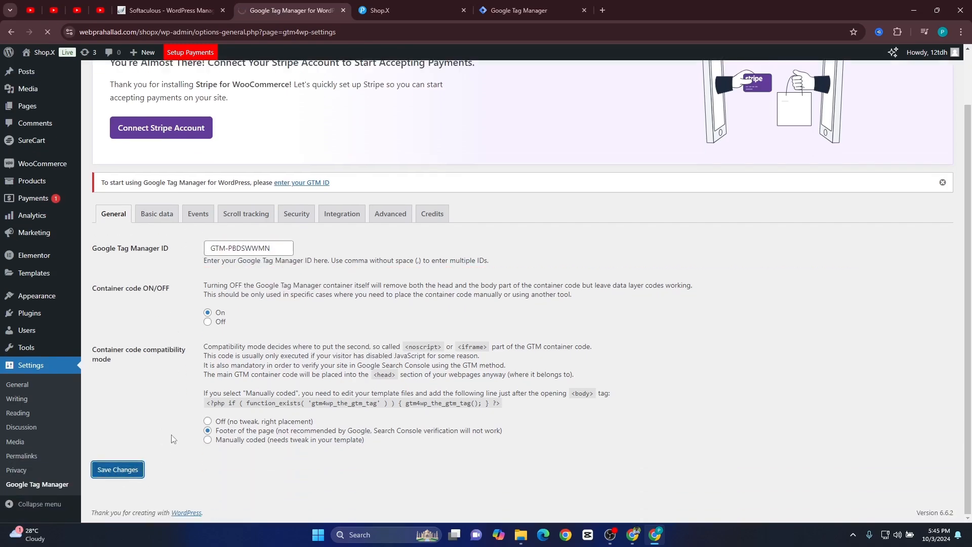
# Set the container code to On in the plugin's general settings and save the changes.
pyautogui.moveTo(101, 350); pyautogui.dragTo(172, 351)
pyautogui.click(207, 375)
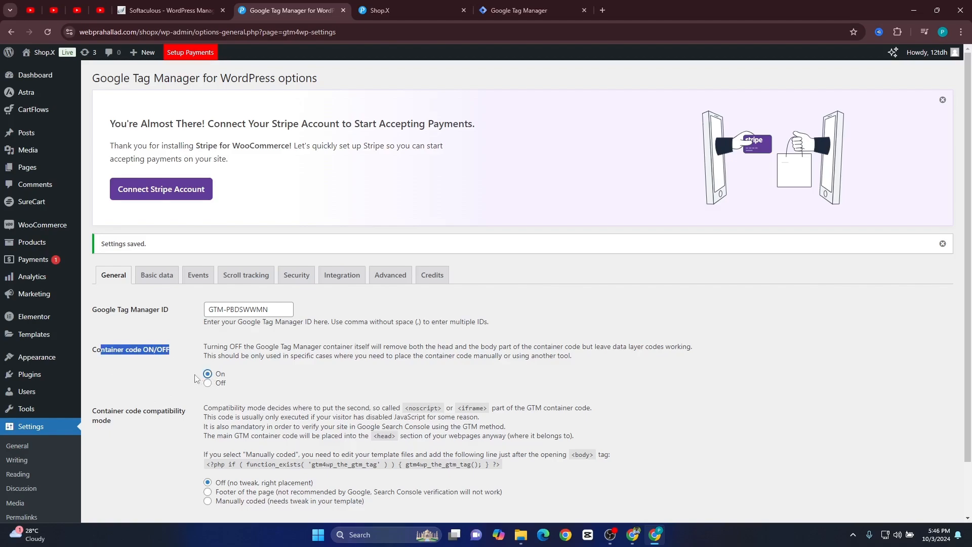
pyautogui.scroll(-1, 195, 377)
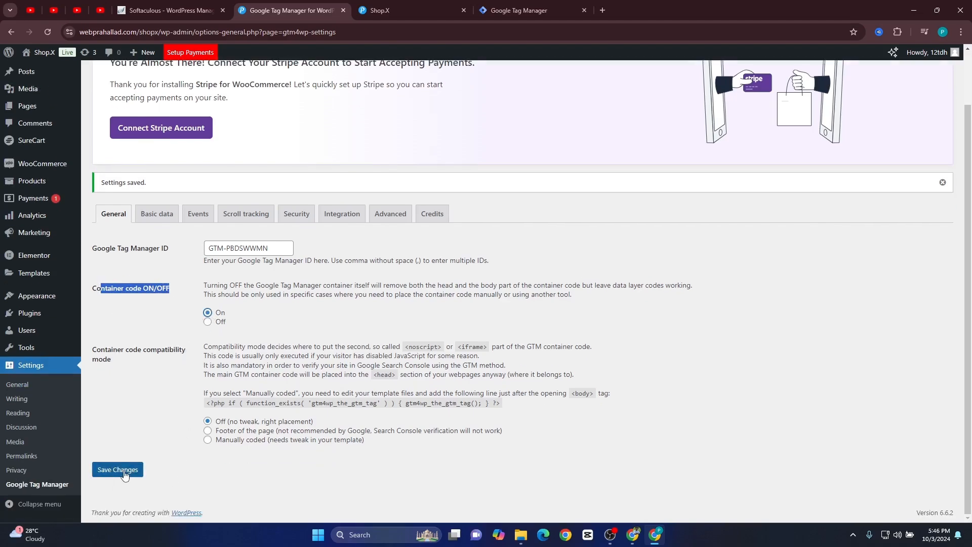
pyautogui.click(131, 472)
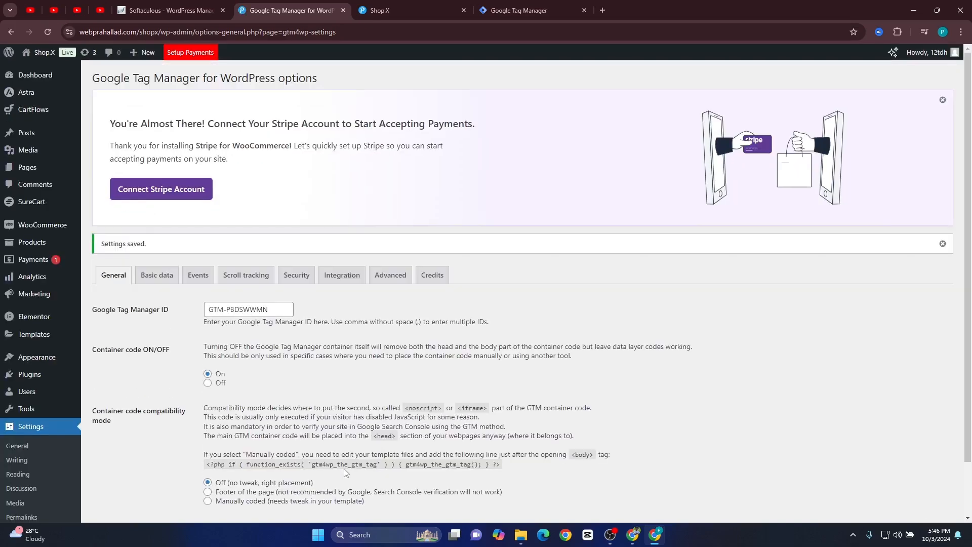
# Launch preview mode for the container in Google Tag Manager and copy the URL of the store's home page.
pyautogui.click(502, 11)
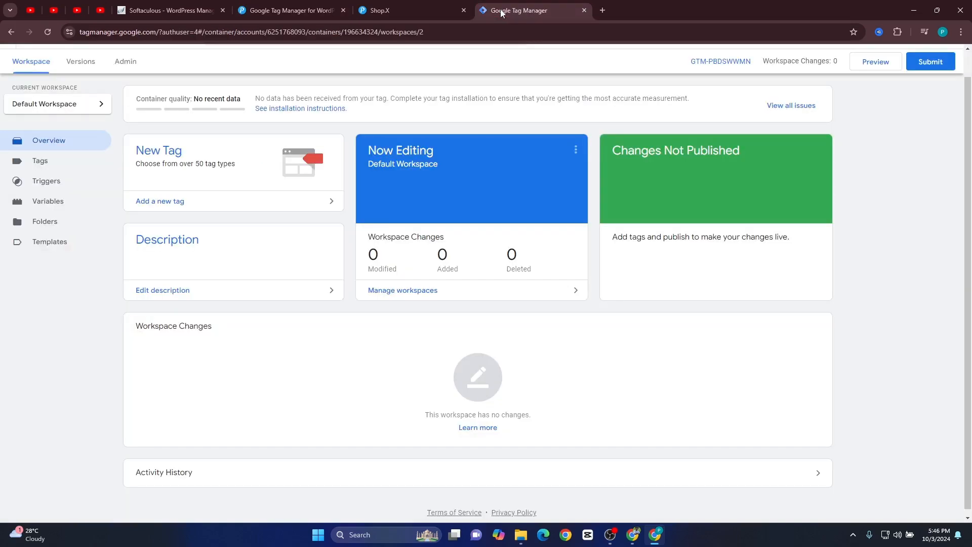
pyautogui.click(865, 68)
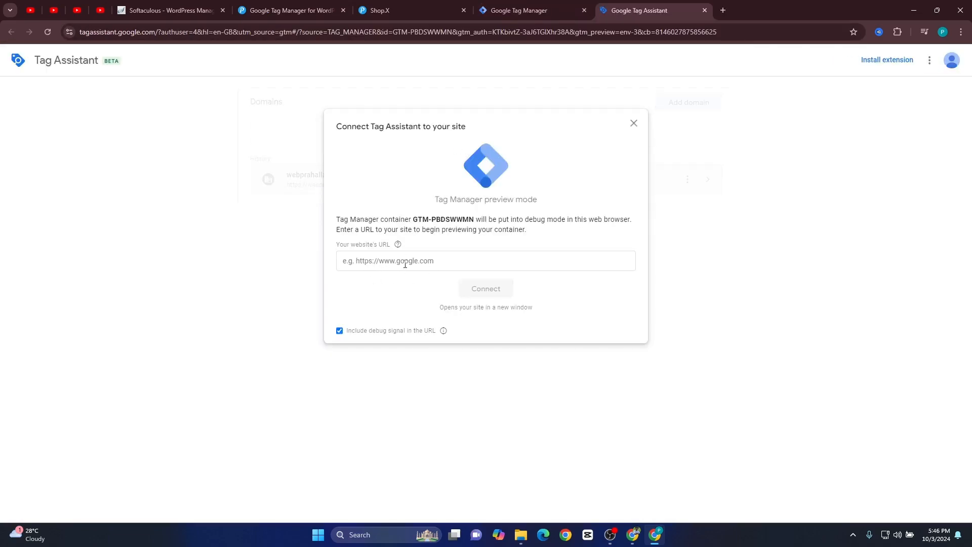
pyautogui.click(405, 11)
pyautogui.moveTo(160, 32); pyautogui.dragTo(80, 36)
pyautogui.click(639, 10)
pyautogui.click(392, 261)
pyautogui.click(399, 245)
pyautogui.click(421, 258)
pyautogui.hotkey('ctrl', 'v')
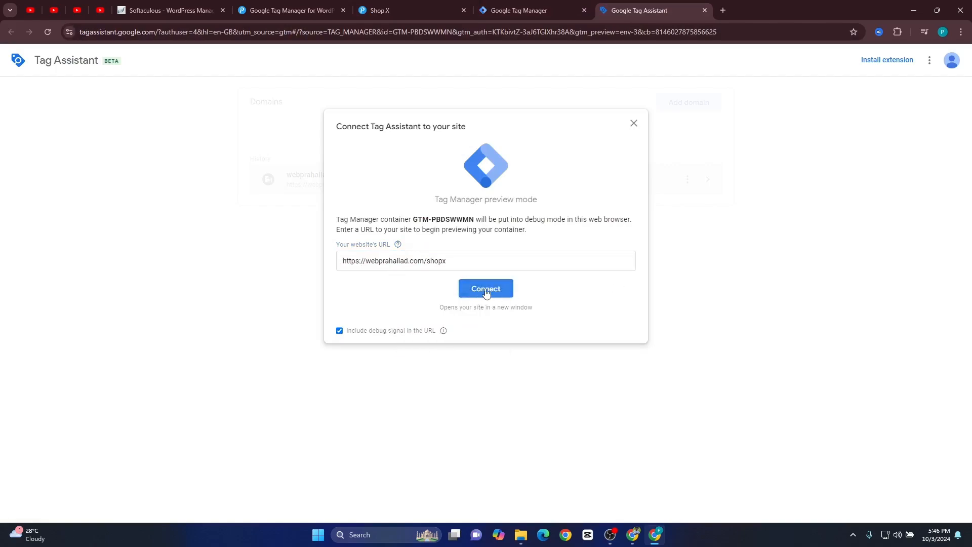
pyautogui.click(486, 290)
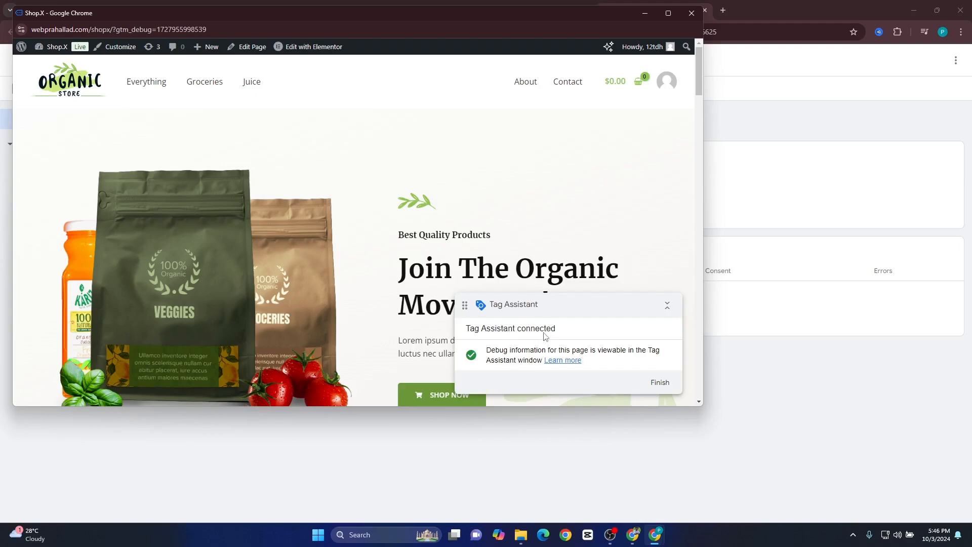
pyautogui.click(692, 13)
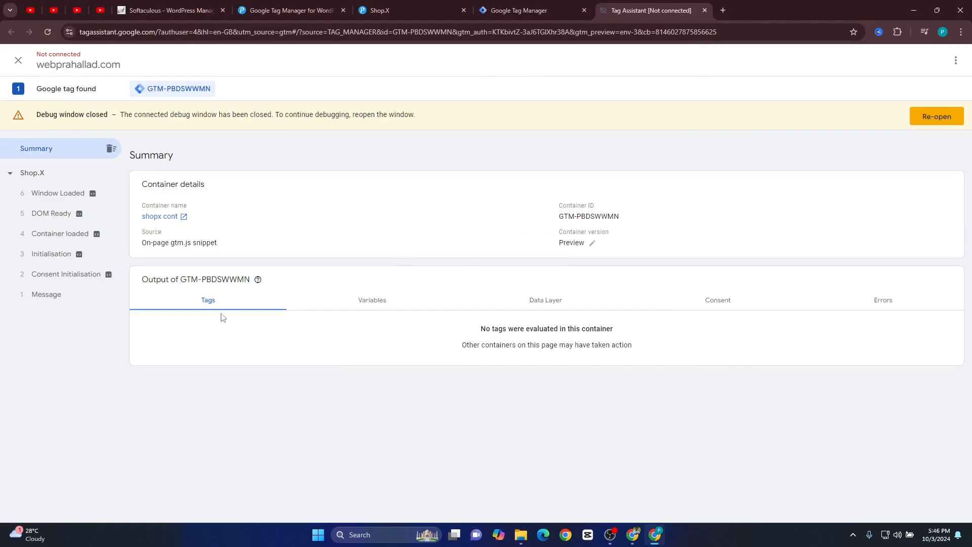
pyautogui.click(546, 304)
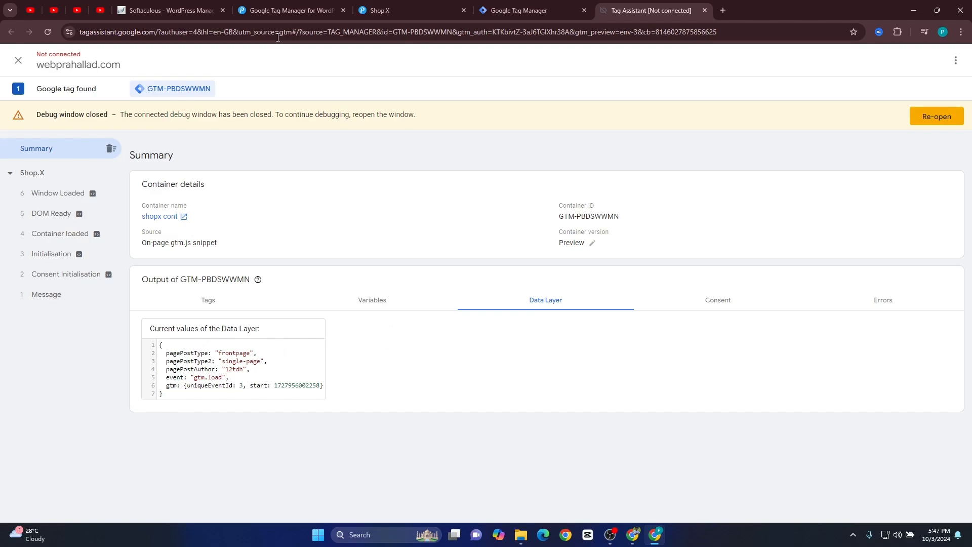
# In the WordPress plugin's WooCommerce integration settings, enable Track e-commerce and save the changes.
pyautogui.click(268, 10)
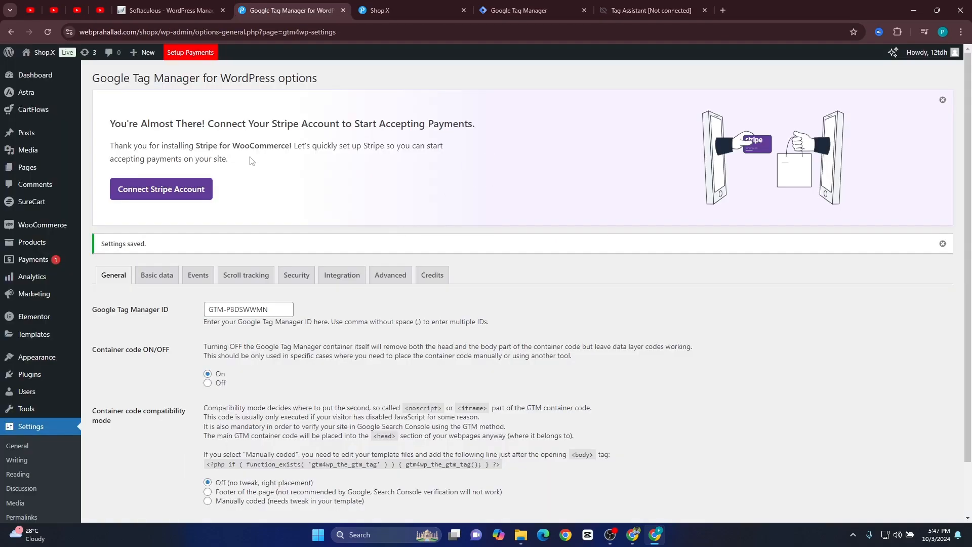
pyautogui.click(344, 277)
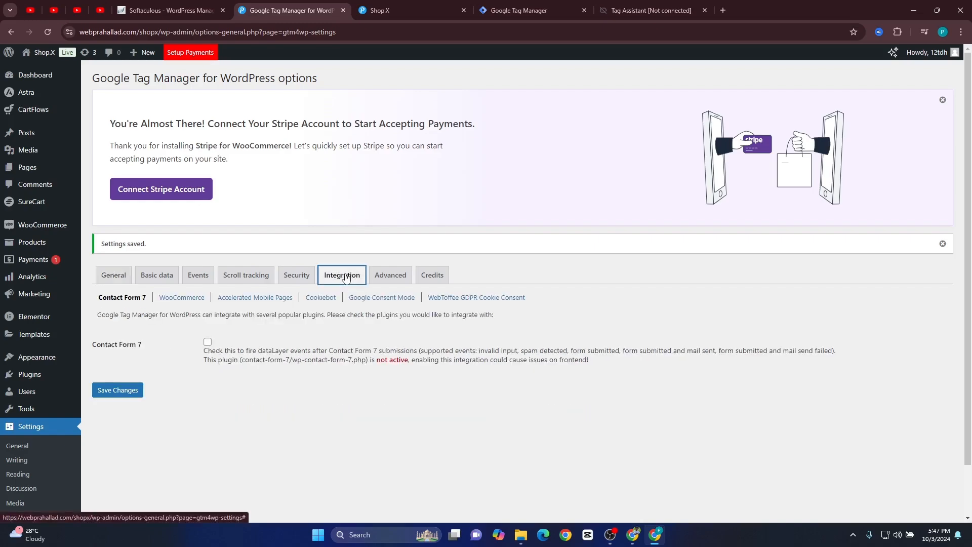
pyautogui.click(180, 300)
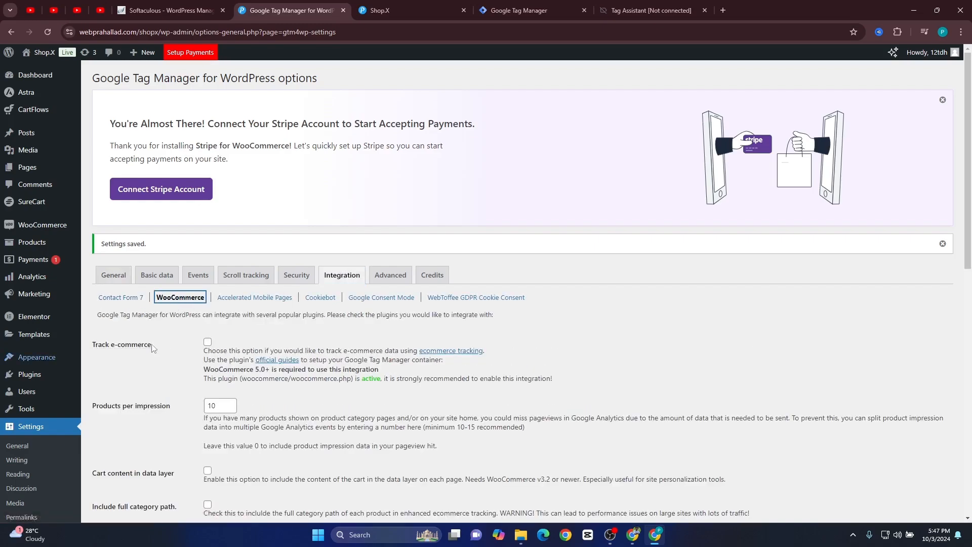
pyautogui.click(208, 342)
pyautogui.scroll(-15, 160, 377)
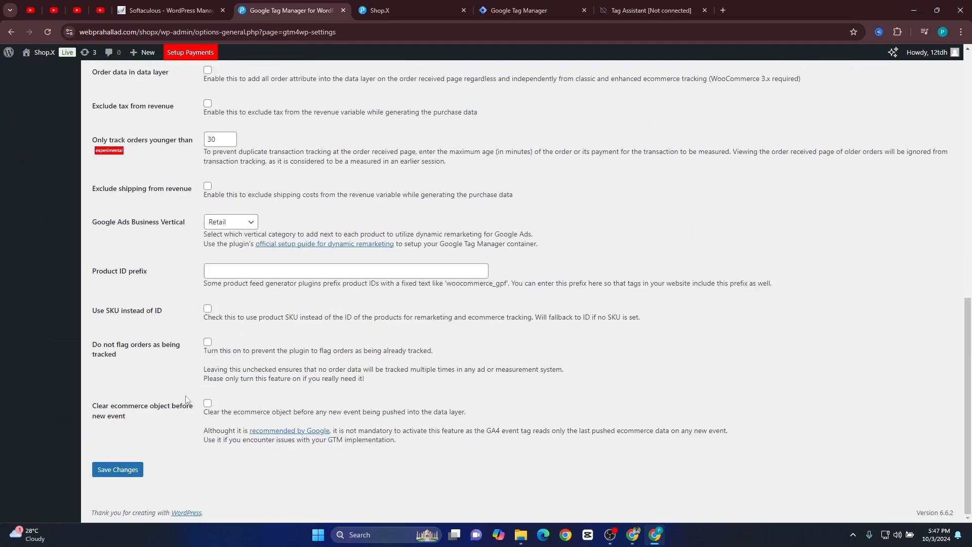
pyautogui.click(129, 473)
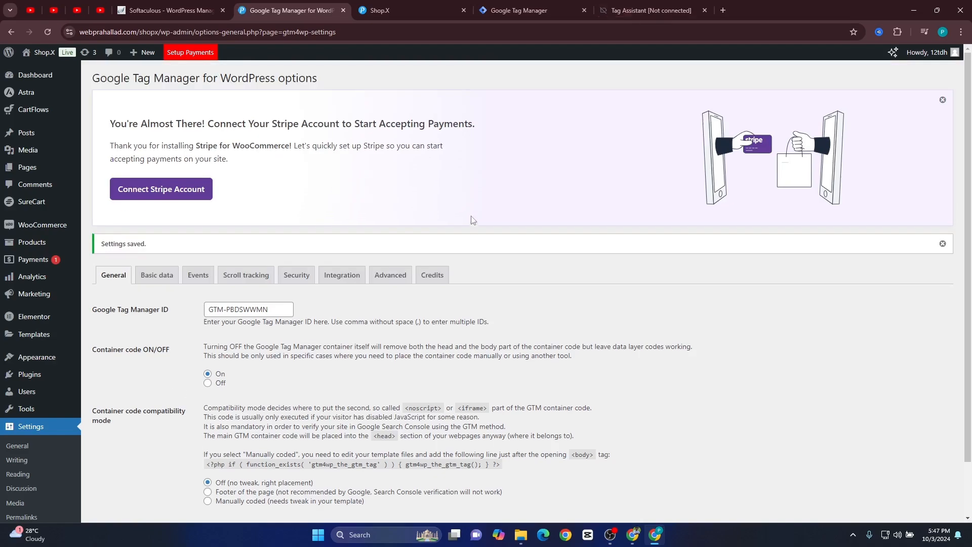
# Re-open the store's debug session from Tag Assistant, close its window and review the Data Layer's e-commerce items.
pyautogui.click(627, 10)
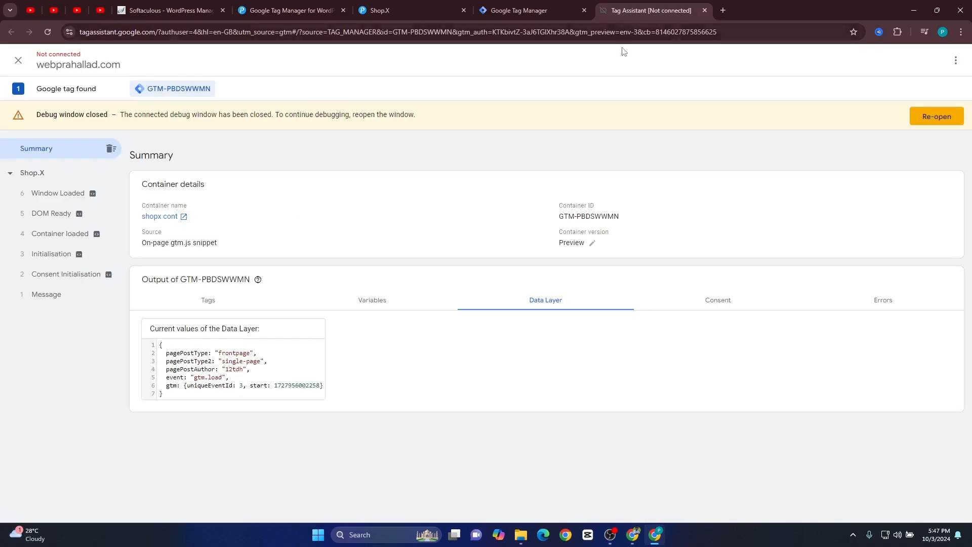
pyautogui.click(935, 117)
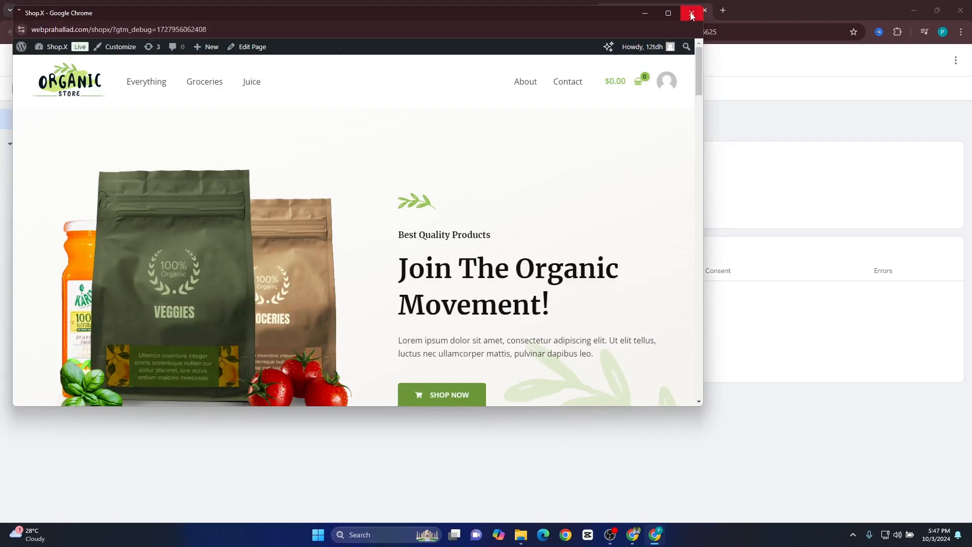
pyautogui.click(691, 14)
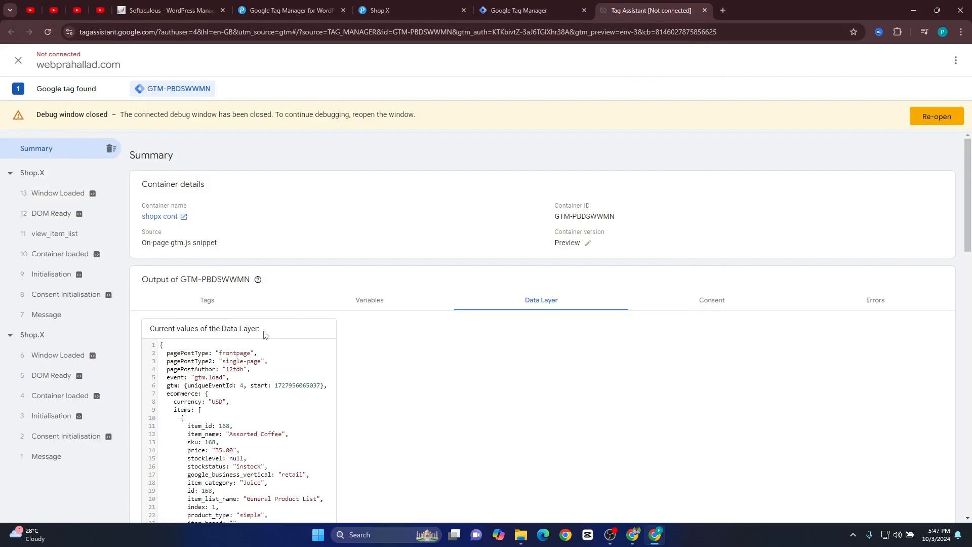
pyautogui.scroll(-5, 380, 336)
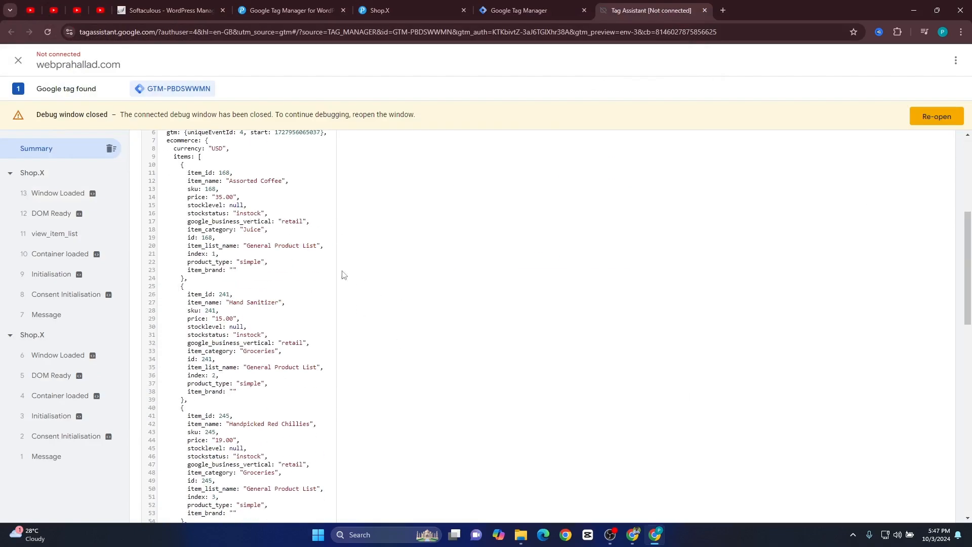
pyautogui.scroll(-12, 343, 275)
pyautogui.scroll(15, 347, 311)
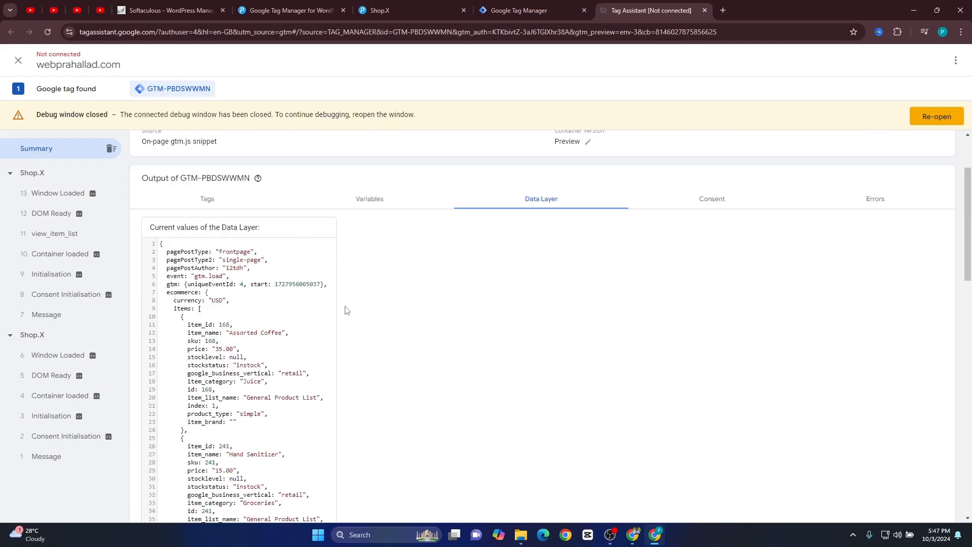
pyautogui.scroll(4, 320, 328)
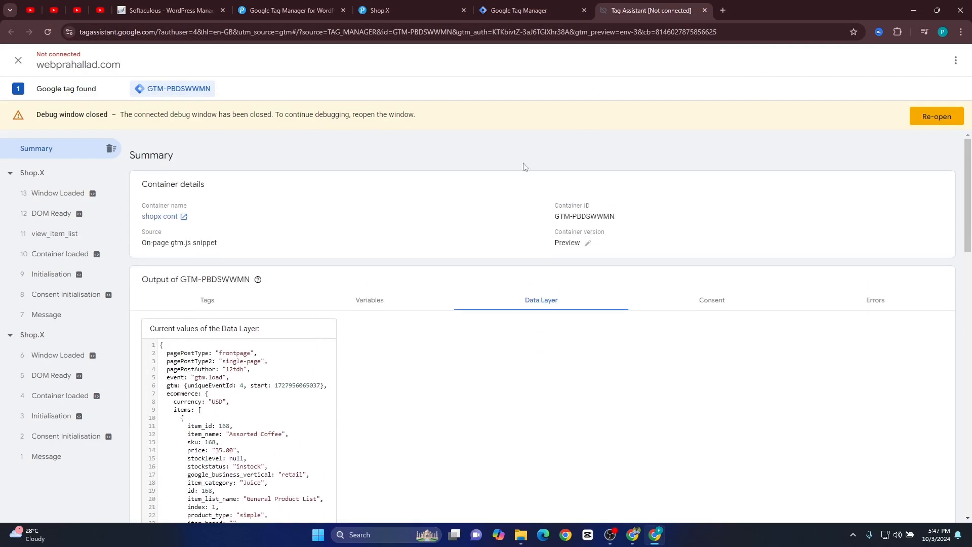
# Open the Assorted Coffee product page from the Trending Products on the store's home page.
pyautogui.click(404, 6)
pyautogui.scroll(-20, 394, 132)
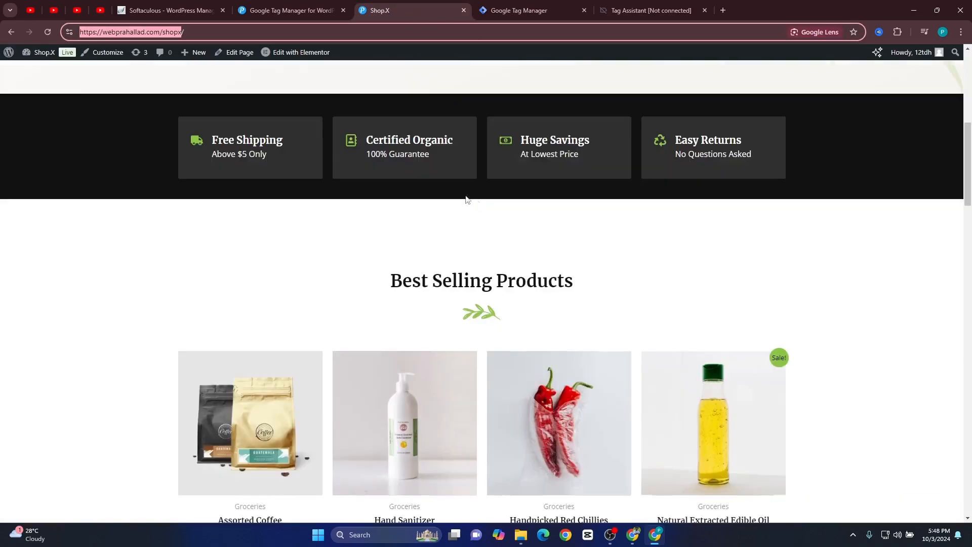
pyautogui.scroll(-5, 349, 259)
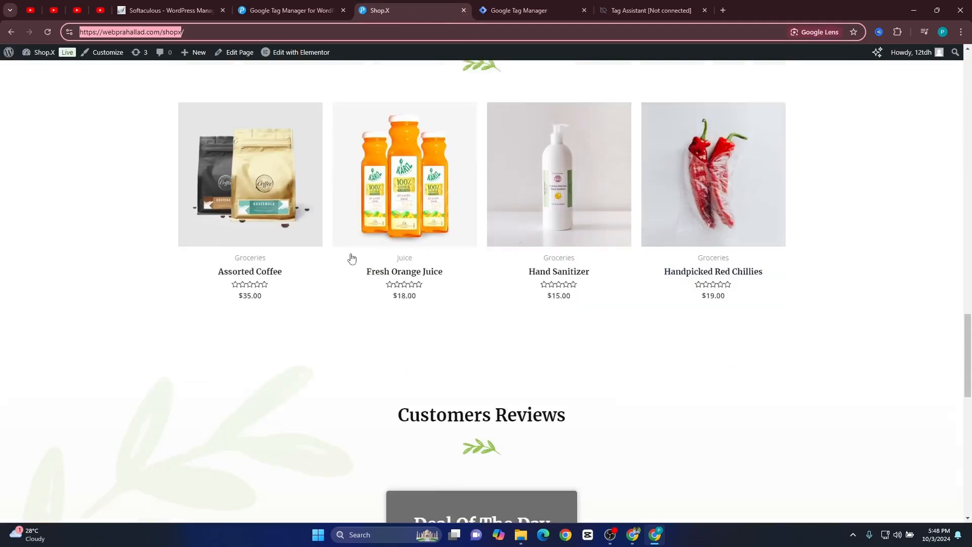
pyautogui.scroll(3, 325, 247)
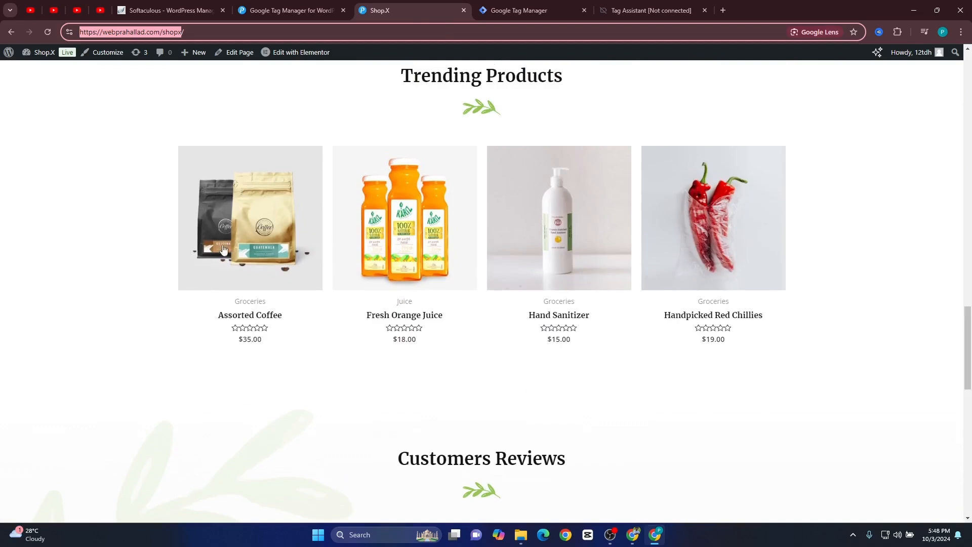
pyautogui.click(258, 252)
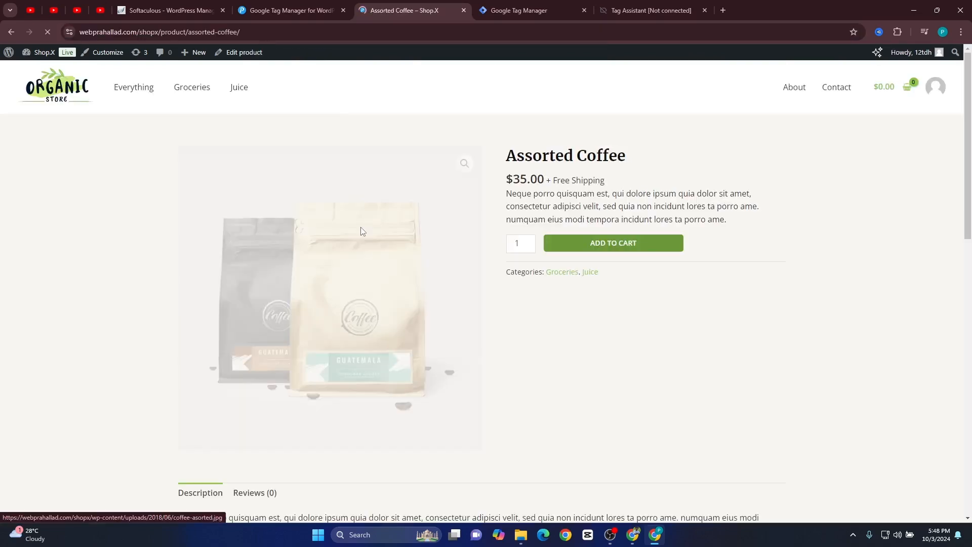
# Place the Tag Assistant tab beside the store tab and compare the Assorted Coffee entry in the Data Layer with its product page.
pyautogui.click(524, 11)
pyautogui.moveTo(624, 9); pyautogui.dragTo(487, 14)
pyautogui.scroll(-1, 400, 332)
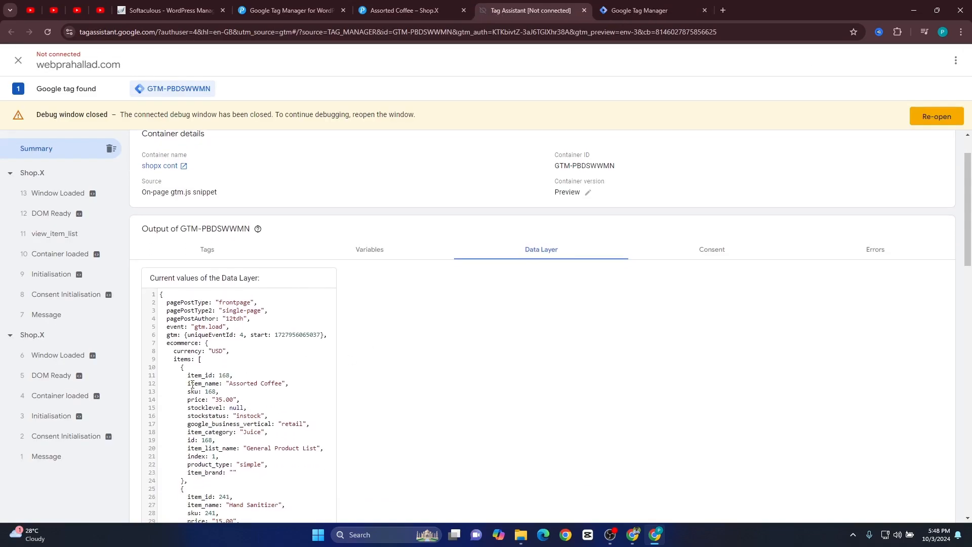
pyautogui.moveTo(230, 385); pyautogui.dragTo(279, 383)
pyautogui.click(393, 11)
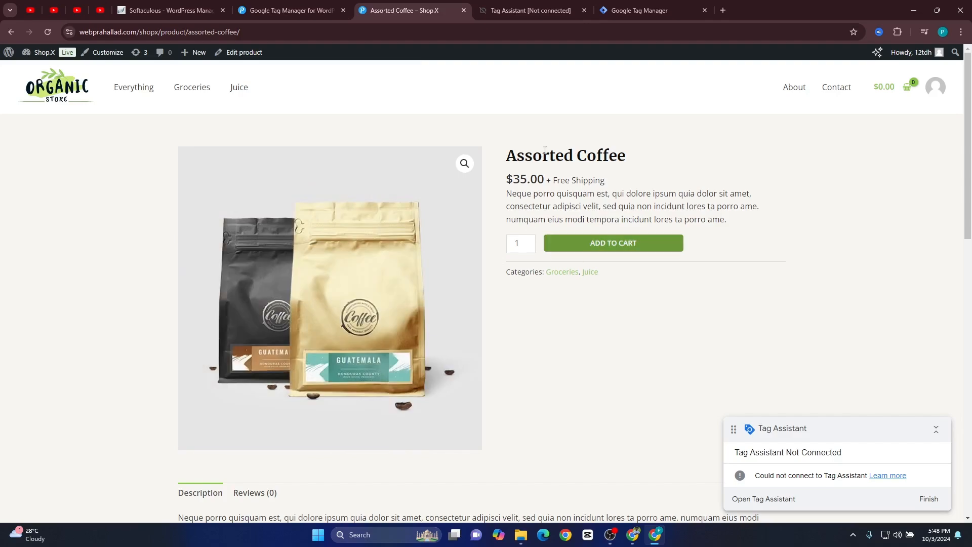
pyautogui.moveTo(518, 156); pyautogui.dragTo(626, 156)
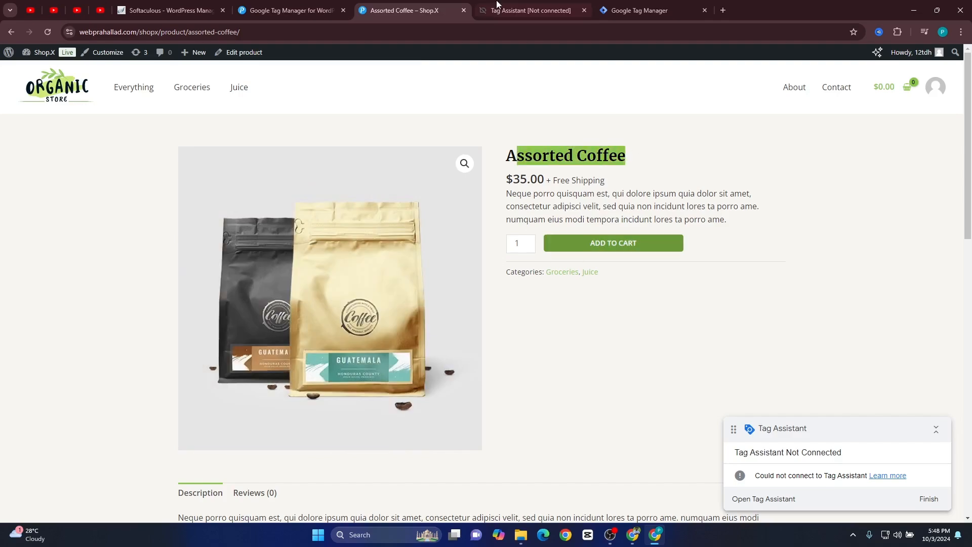
pyautogui.click(540, 11)
pyautogui.scroll(-2, 342, 350)
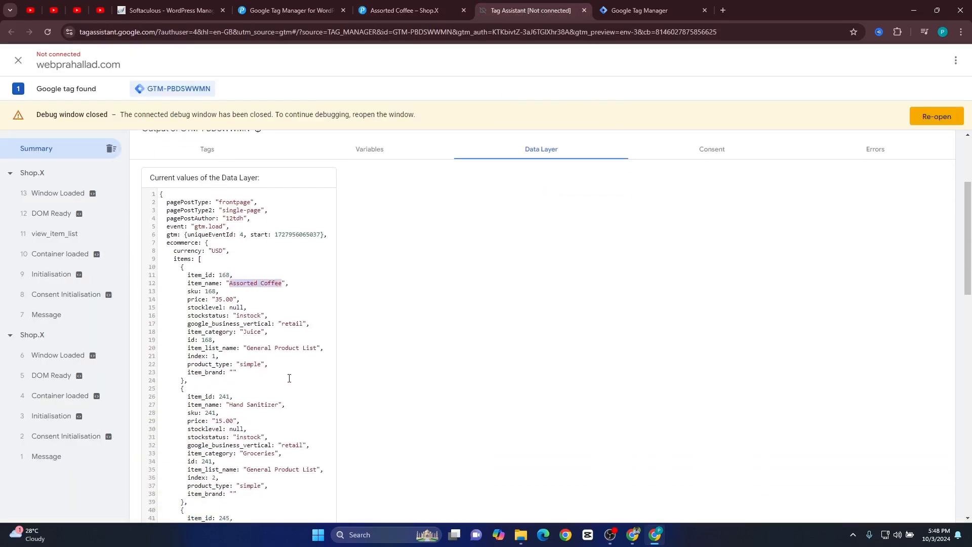
pyautogui.scroll(3, 342, 349)
# Add one Assorted Coffee to the store's cart and view the cart.
pyautogui.click(393, 11)
pyautogui.click(606, 245)
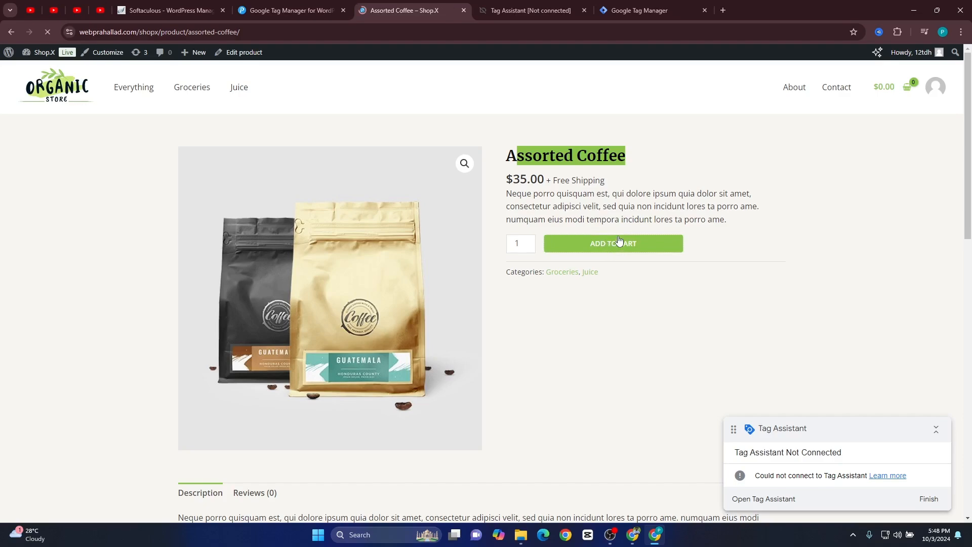
pyautogui.click(754, 168)
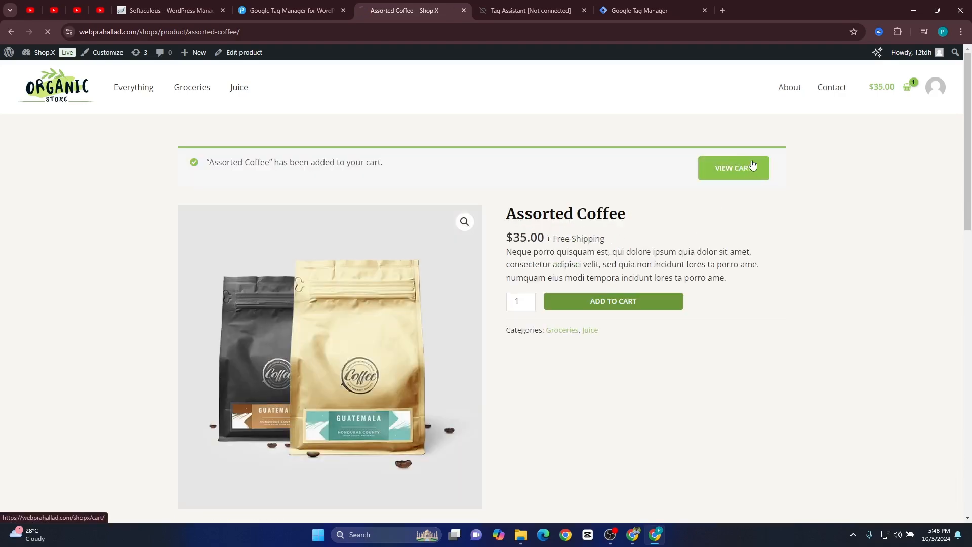
# Examine the Data Layer values of the view_item_list event in Tag Assistant.
pyautogui.click(536, 11)
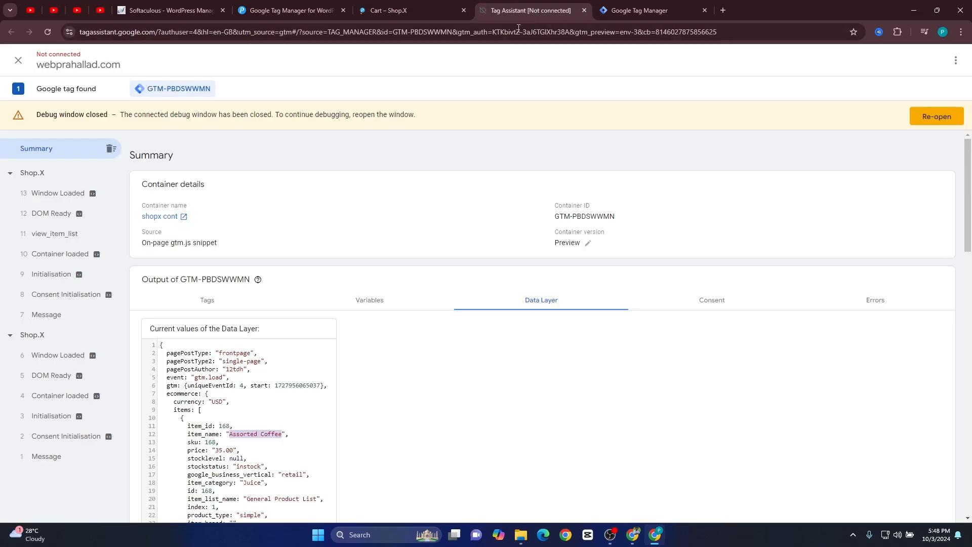
pyautogui.click(60, 233)
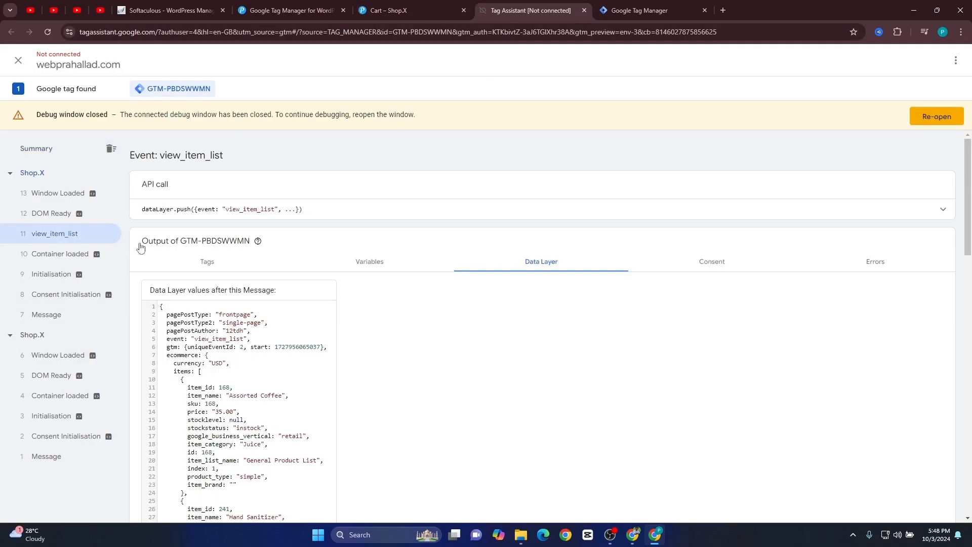
pyautogui.scroll(-1, 265, 355)
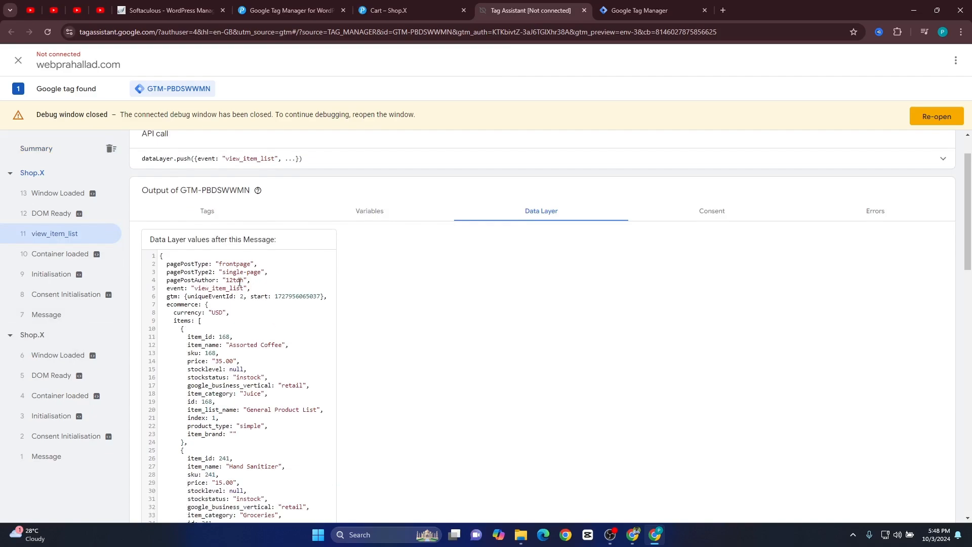
pyautogui.scroll(-2, 264, 349)
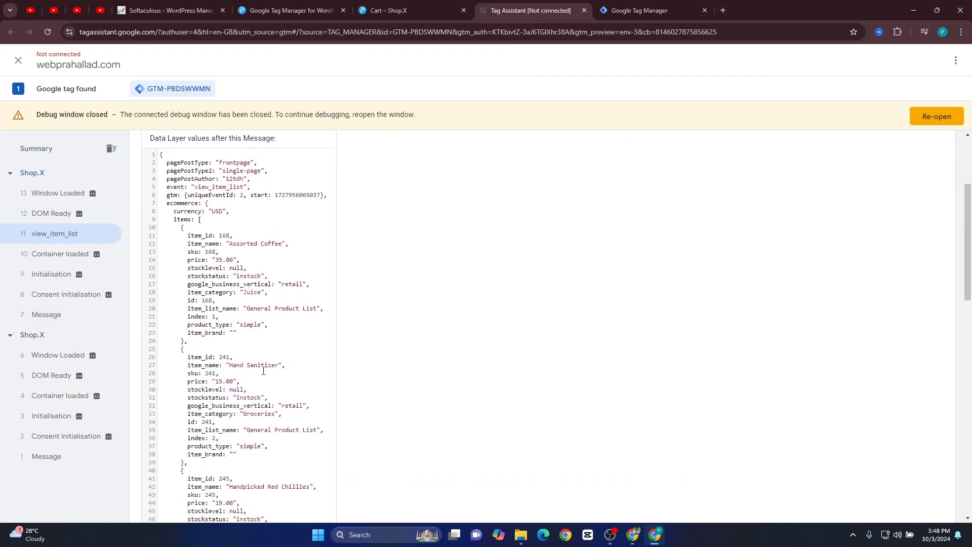
pyautogui.scroll(3, 376, 308)
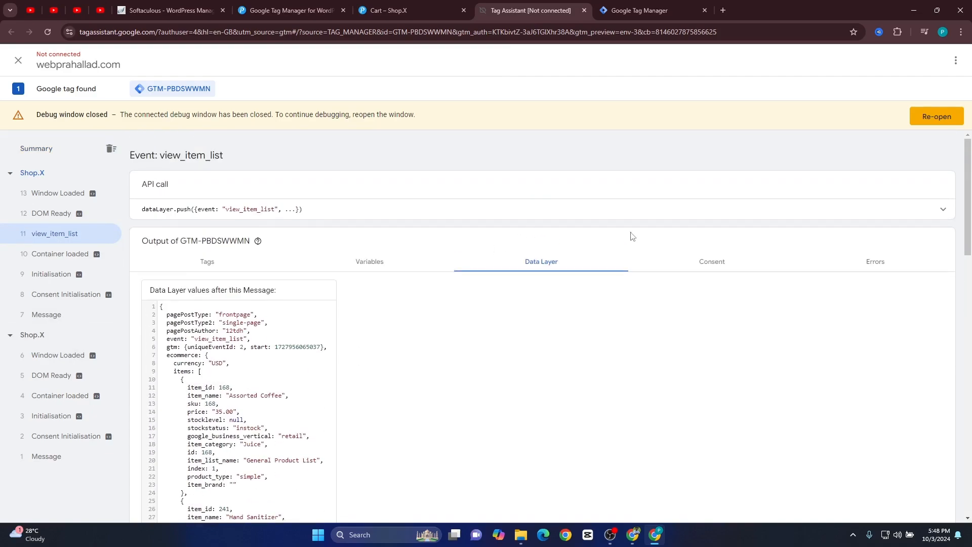